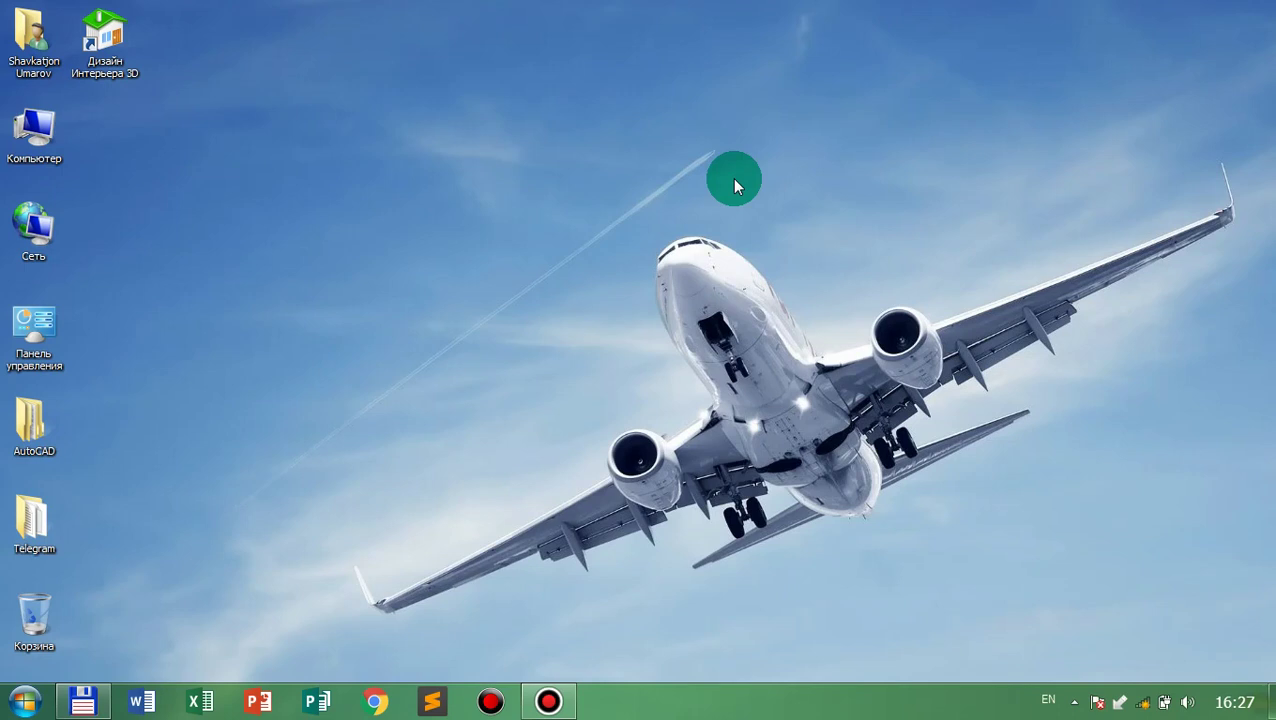
{"action": "left_click", "coordinate": [20, 698]}
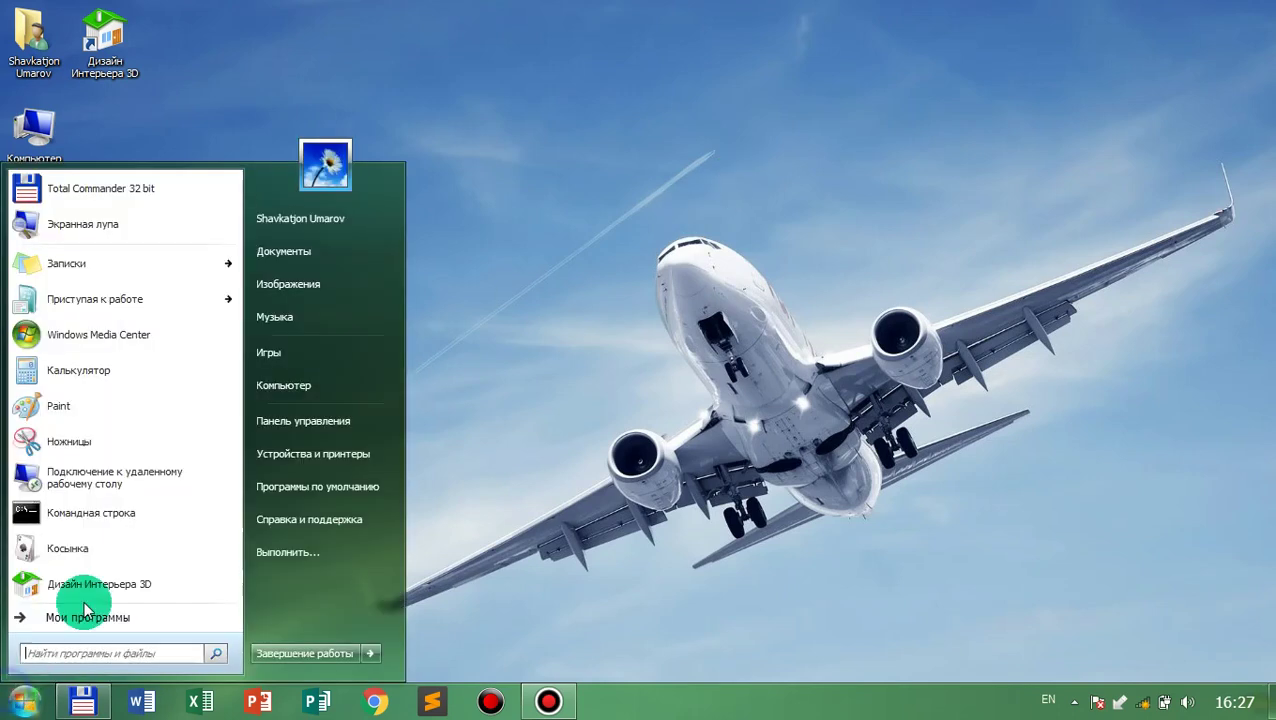
{"action": "left_click", "coordinate": [711, 175]}
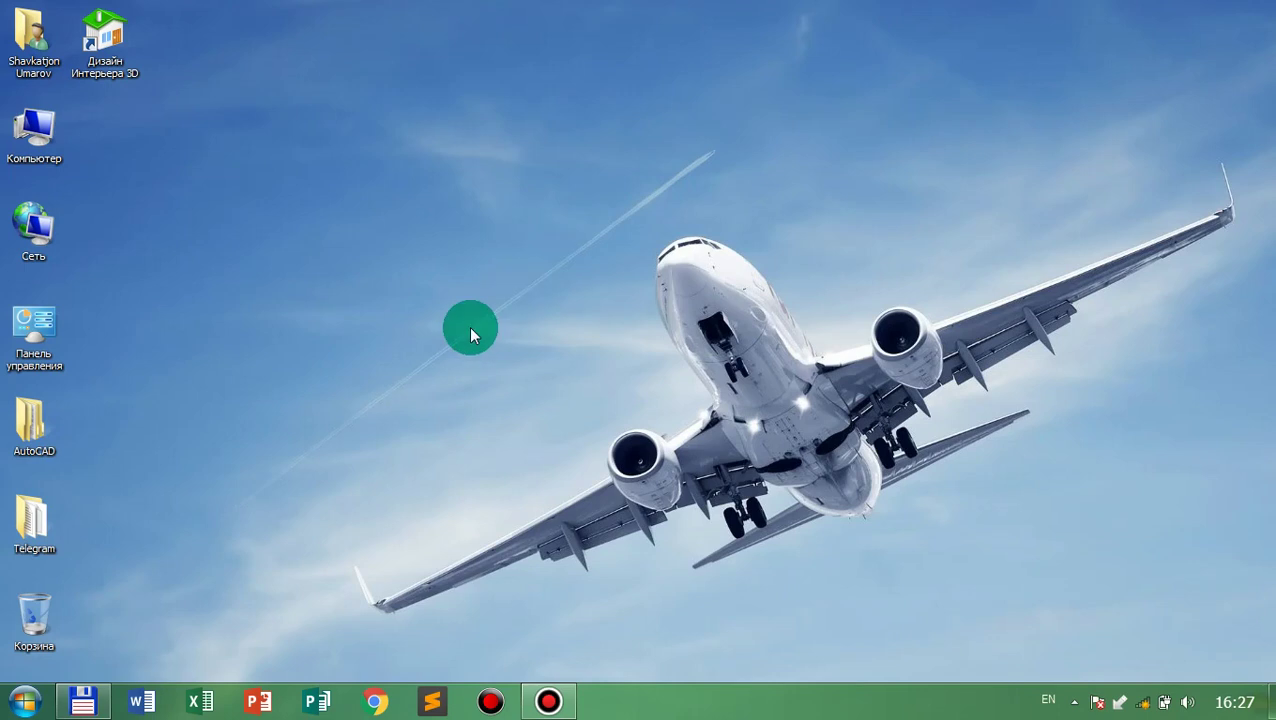
{"action": "left_click_drag", "start_coordinate": [175, 290], "coordinate": [455, 525]}
Create a new folder on the desktop, keep its default name, and shift it slightly sideways.
{"action": "right_click", "coordinate": [518, 311]}
{"action": "mouse_move", "coordinate": [618, 490]}
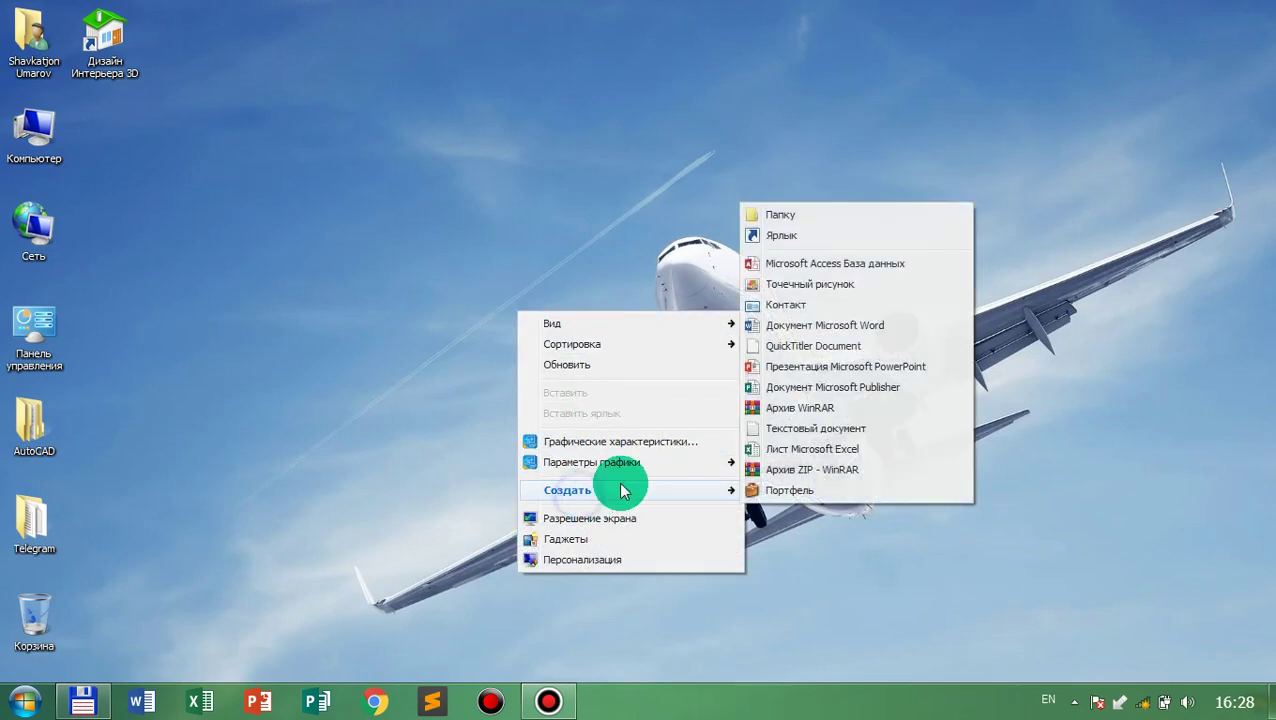
{"action": "left_click", "coordinate": [922, 215]}
{"action": "left_click", "coordinate": [669, 247]}
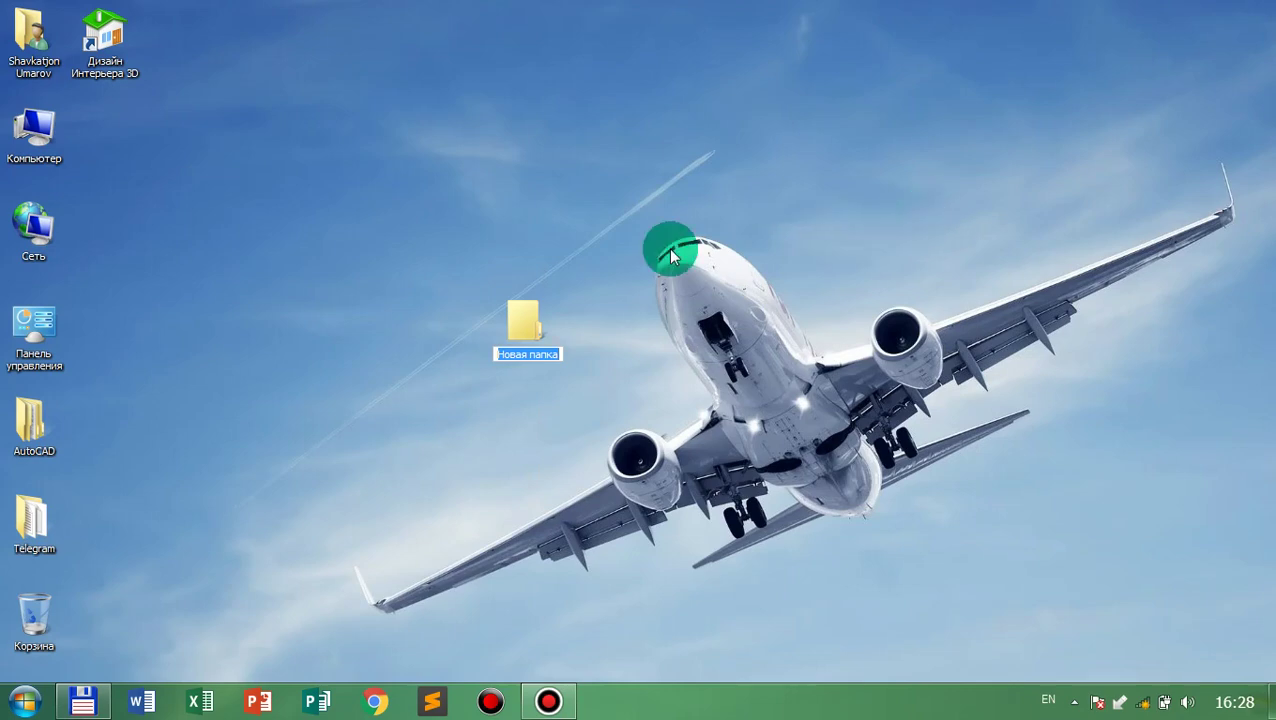
{"action": "left_click_drag", "start_coordinate": [536, 290], "coordinate": [604, 295]}
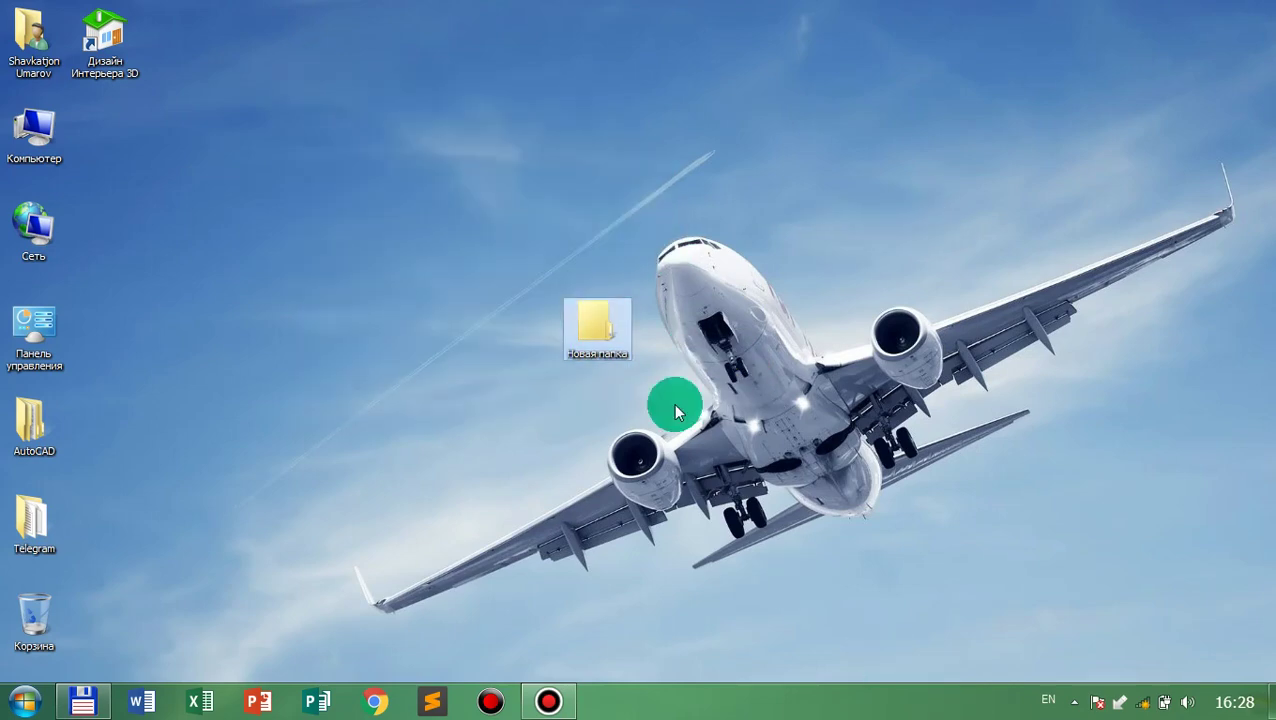
Switch to Total Commander and browse drive D to the d:\media\qiziqarli folder.
{"action": "left_click", "coordinate": [80, 703]}
{"action": "double_click", "coordinate": [1020, 276]}
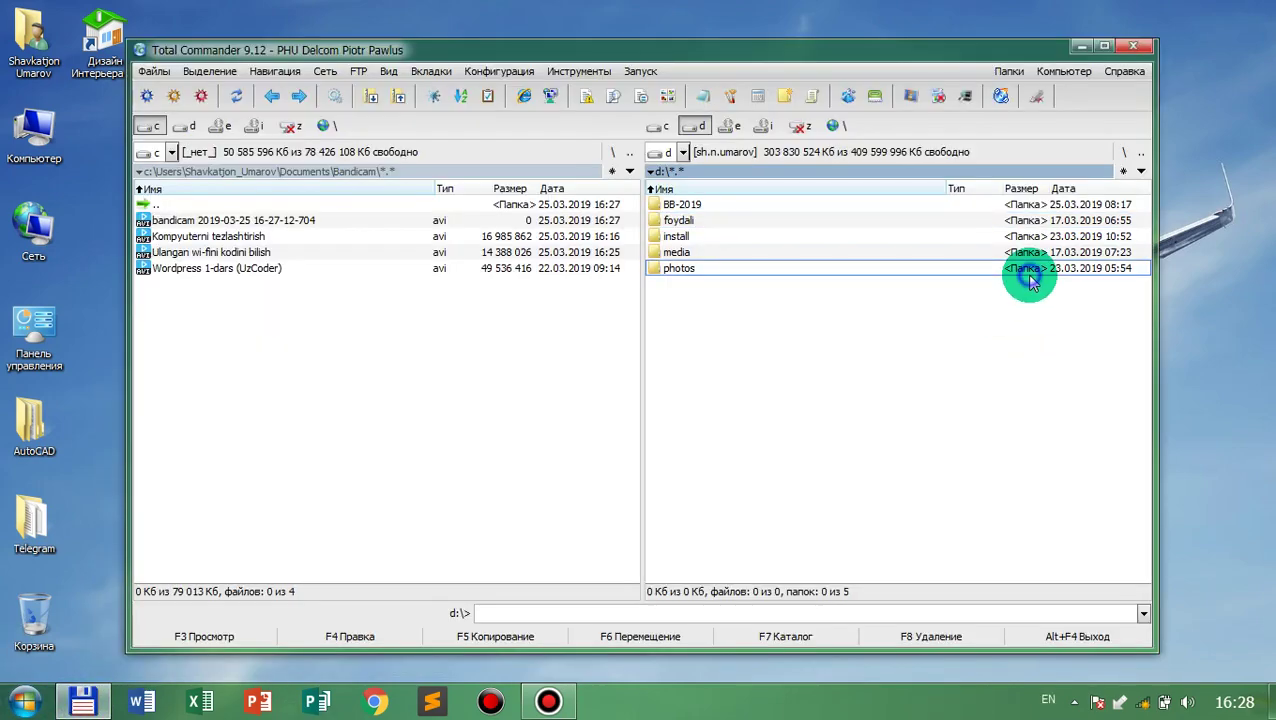
{"action": "key", "text": "BackSpace"}
{"action": "key", "text": "Up"}
{"action": "key", "text": "Return"}
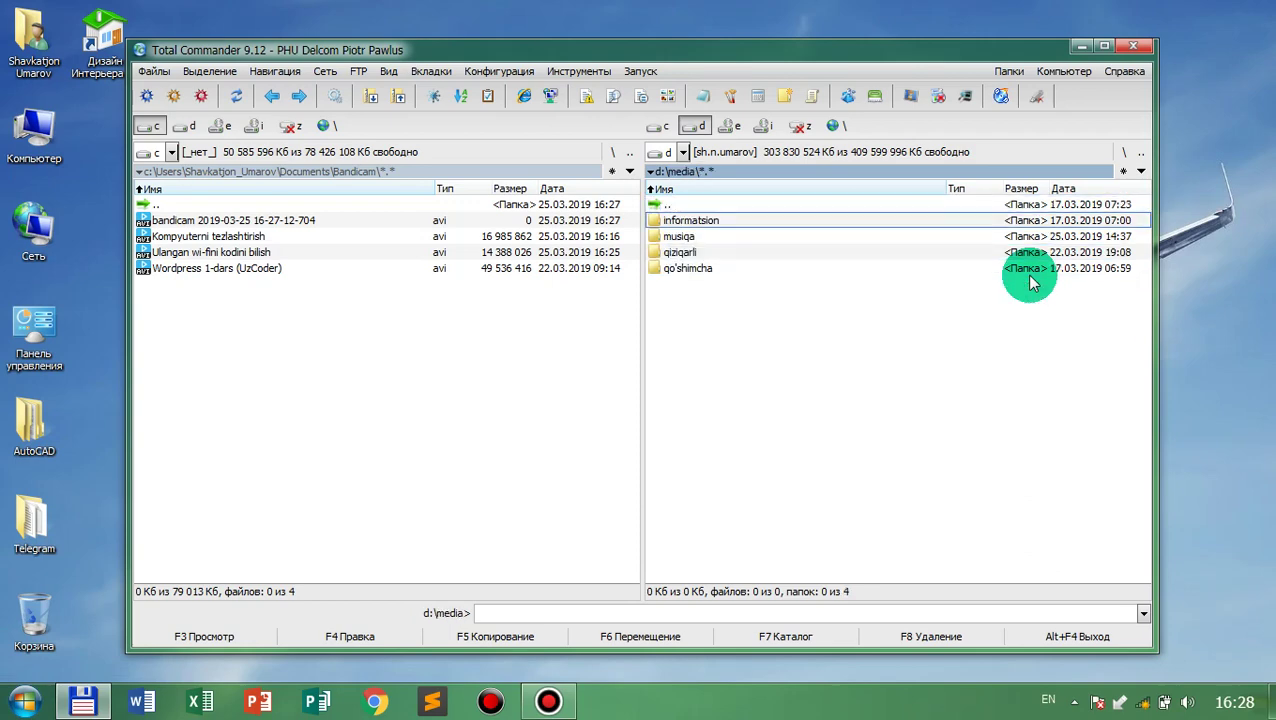
{"action": "key", "text": "Down"}
{"action": "key", "text": "Down"}
{"action": "key", "text": "Down"}
{"action": "key", "text": "Down"}
{"action": "key", "text": "Up"}
{"action": "key", "text": "Return"}
{"action": "key", "text": "Down"}
{"action": "key", "text": "Down"}
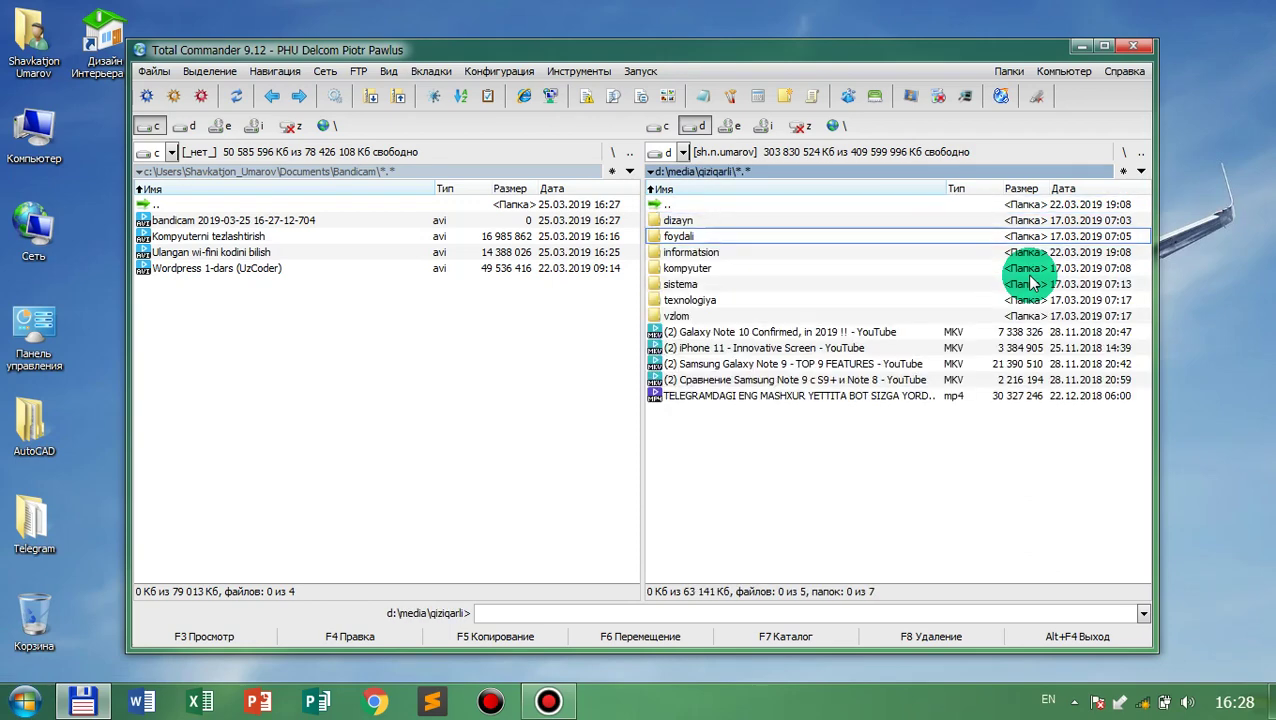
Move the Total Commander window aside and copy the video "(2) iPhone 11 - Innovative Screen - YouTube" into the new desktop folder.
{"action": "left_click", "coordinate": [1104, 46]}
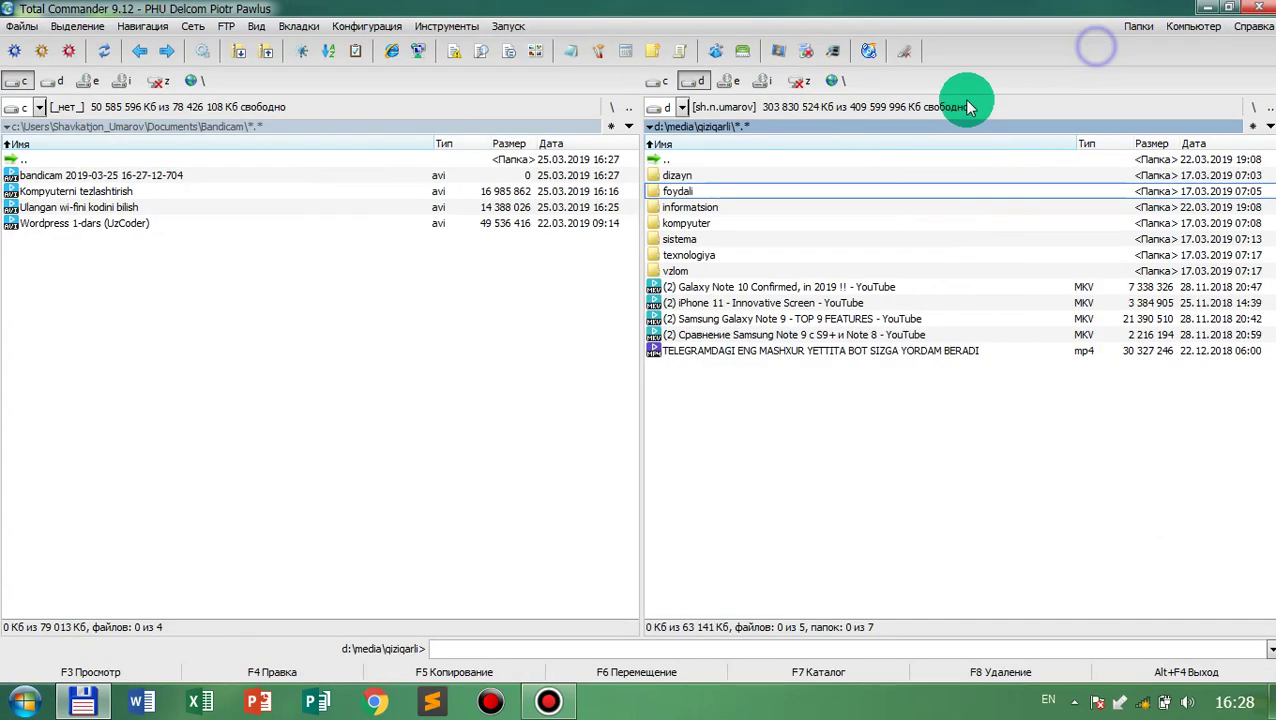
{"action": "left_click", "coordinate": [1226, 8]}
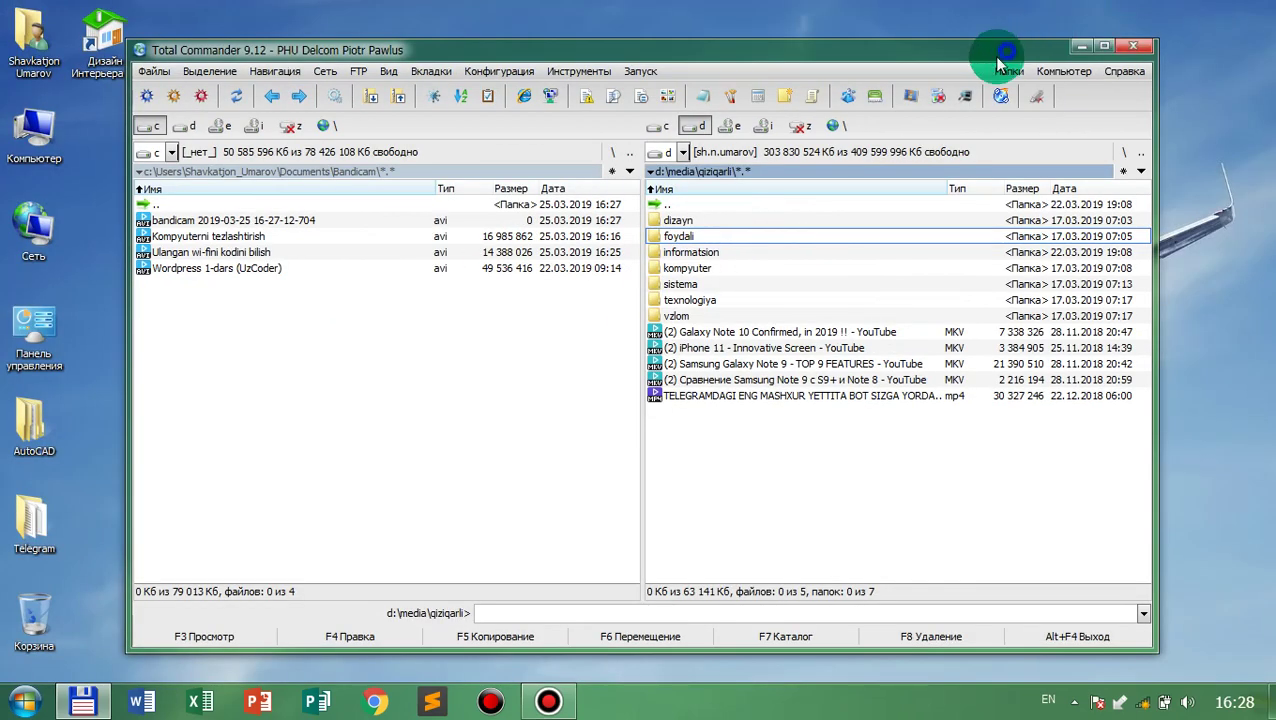
{"action": "left_click_drag", "start_coordinate": [1003, 45], "coordinate": [330, 375]}
{"action": "left_click_drag", "start_coordinate": [114, 648], "coordinate": [596, 322]}
{"action": "left_click_drag", "start_coordinate": [303, 350], "coordinate": [843, 165]}
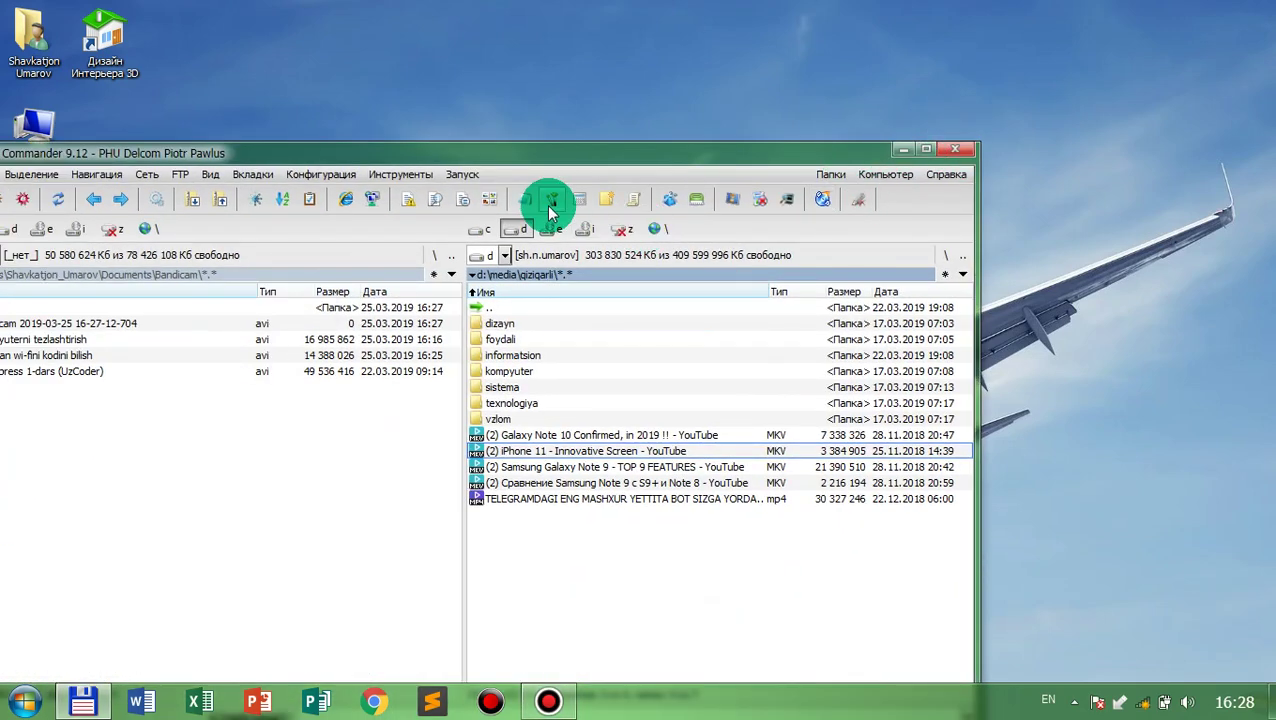
Return the drive D file listing to its root folder and minimize Total Commander.
{"action": "double_click", "coordinate": [485, 315]}
{"action": "double_click", "coordinate": [485, 315]}
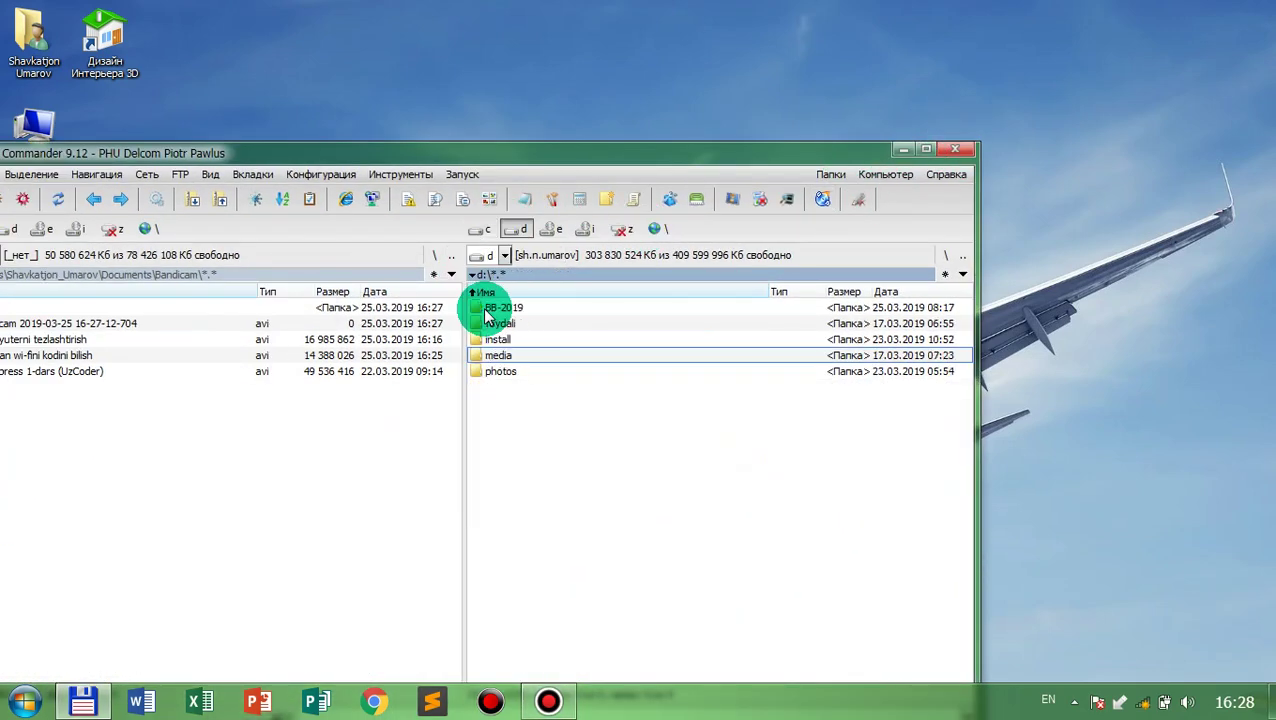
{"action": "left_click", "coordinate": [904, 150]}
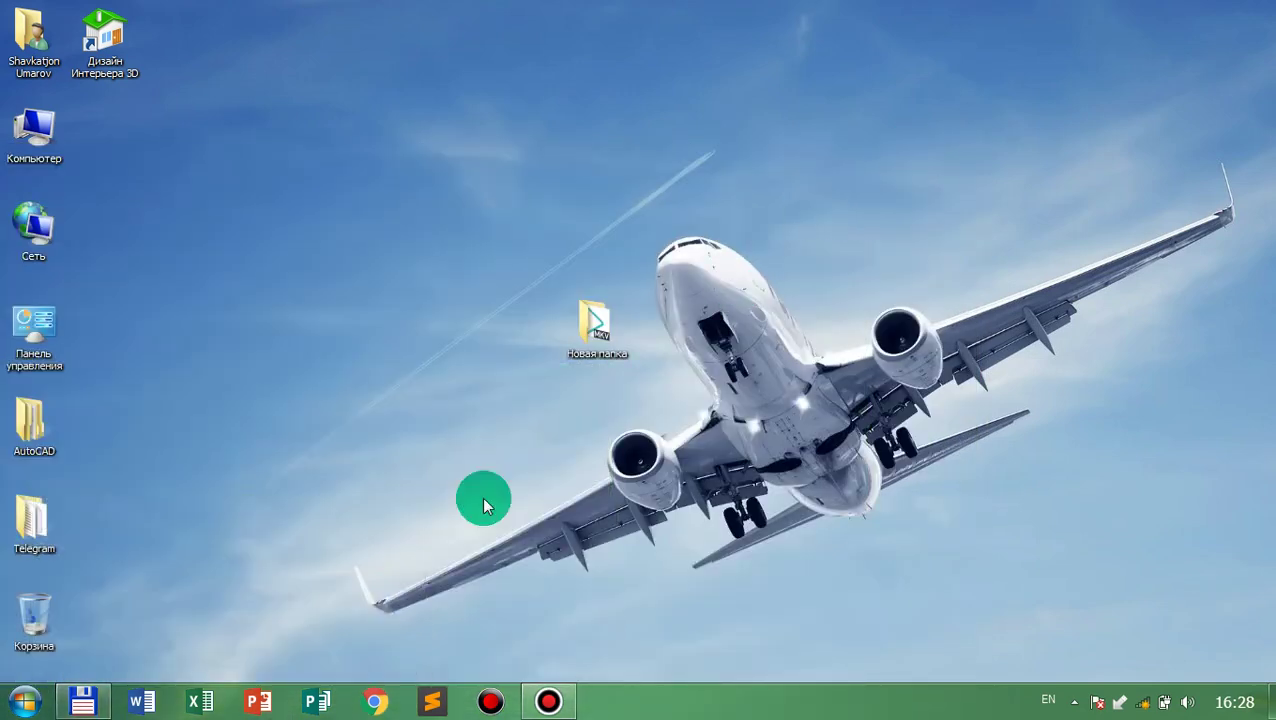
{"action": "left_click", "coordinate": [80, 698]}
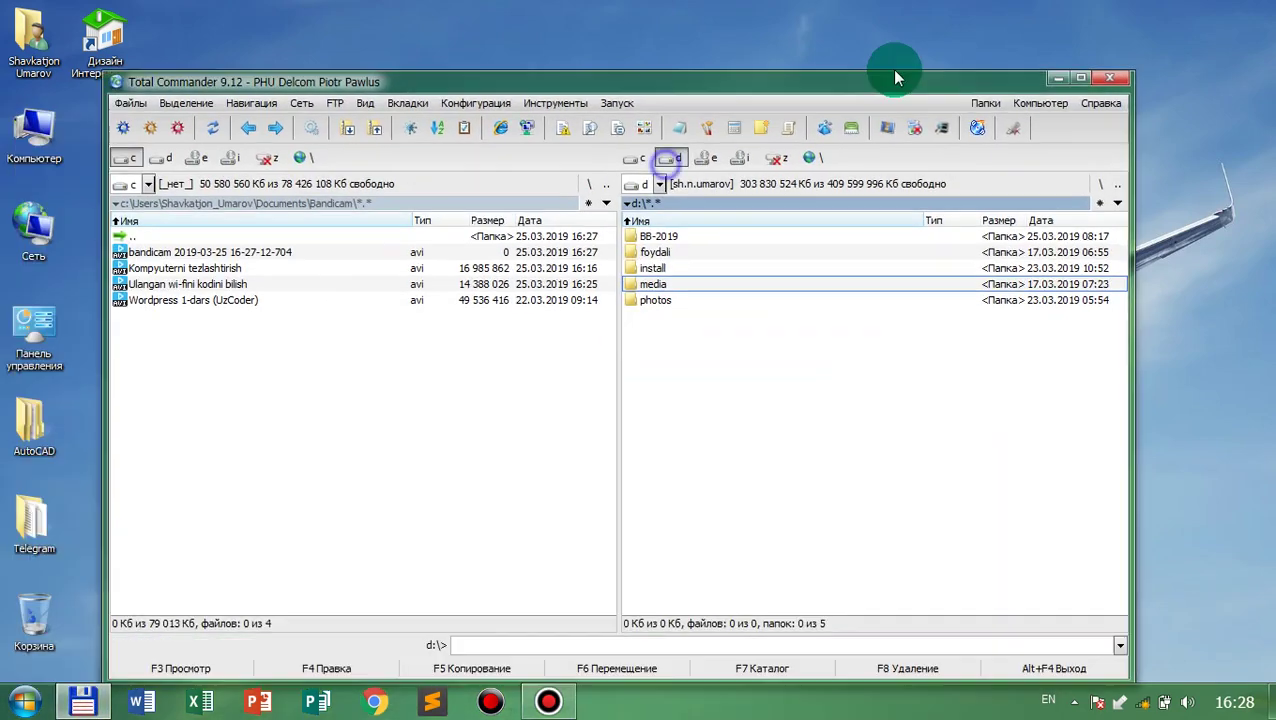
{"action": "left_click", "coordinate": [1125, 43]}
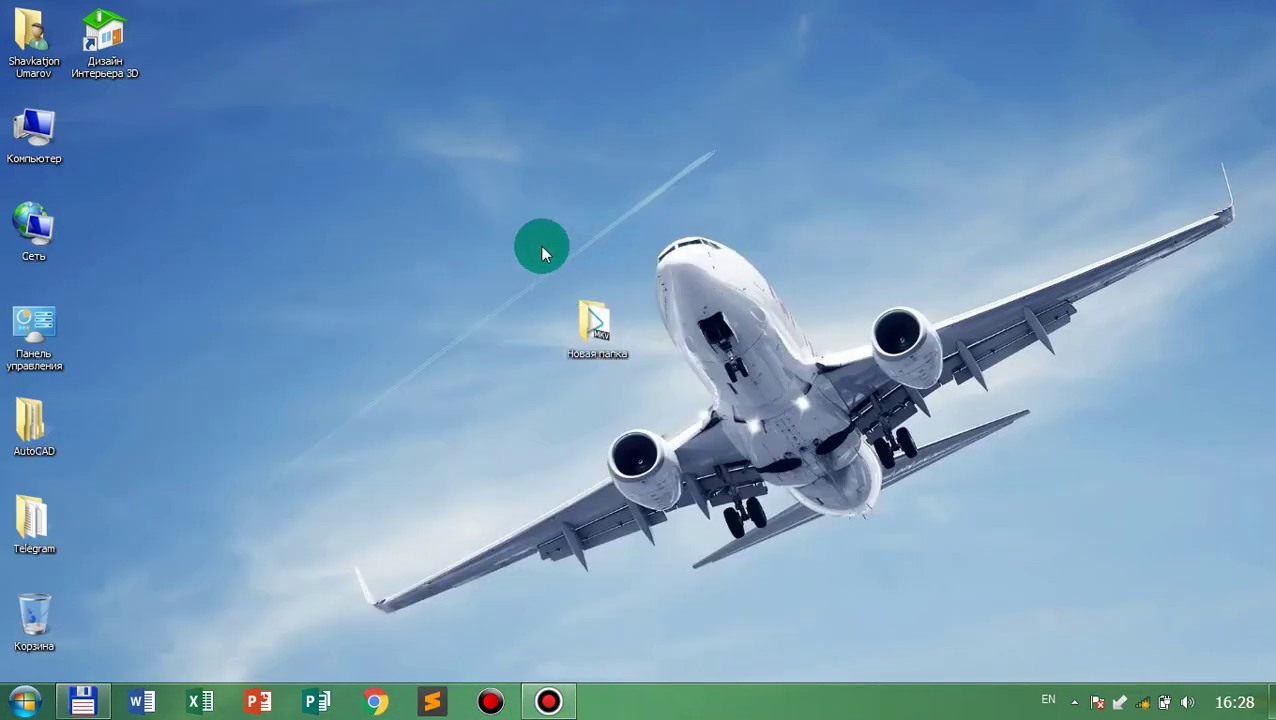
Move the new folder higher on the desktop and rename it with an invisible blank character.
{"action": "left_click_drag", "start_coordinate": [582, 312], "coordinate": [597, 272]}
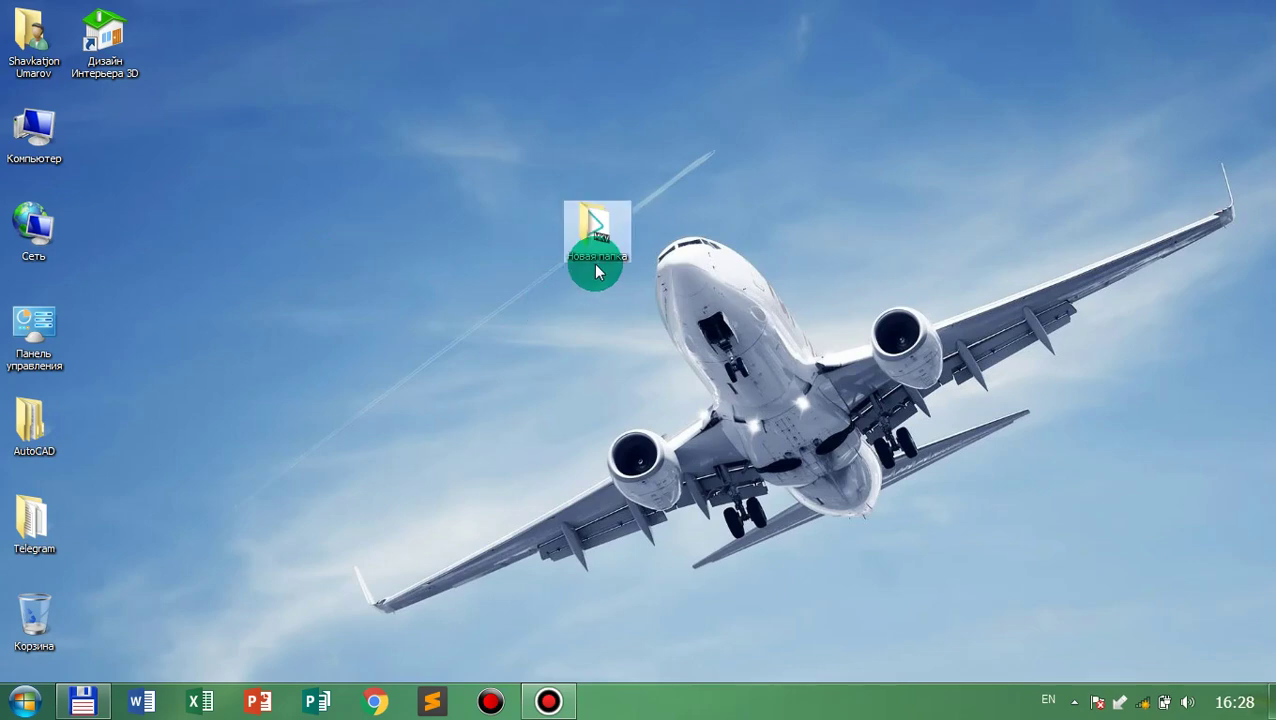
{"action": "left_click", "coordinate": [601, 237]}
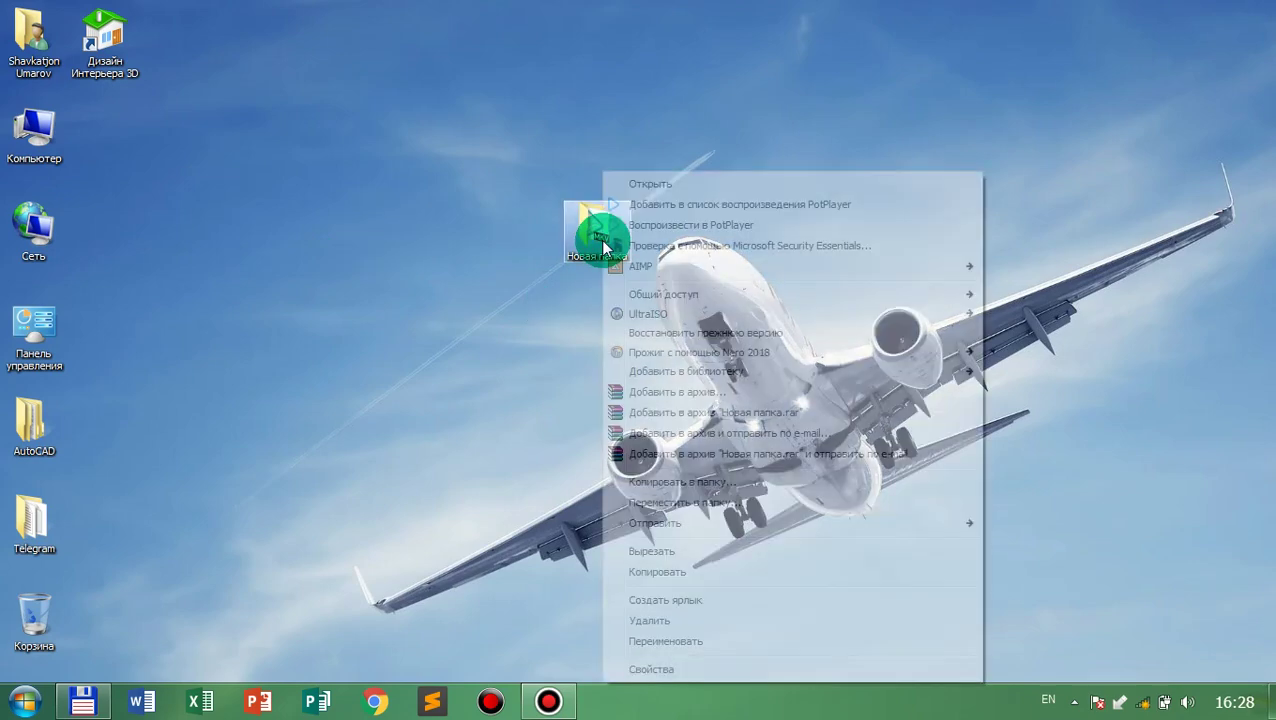
{"action": "right_click", "coordinate": [601, 237]}
{"action": "left_click", "coordinate": [716, 646]}
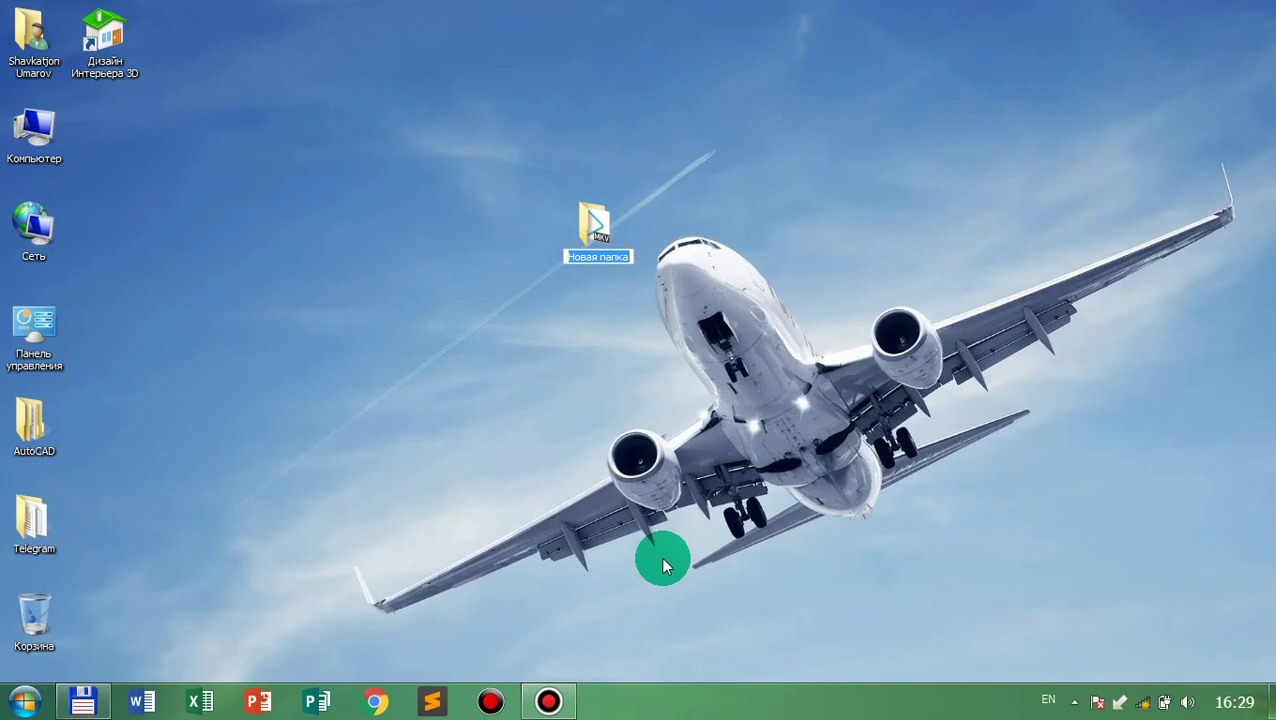
{"action": "type", "text": "3"}
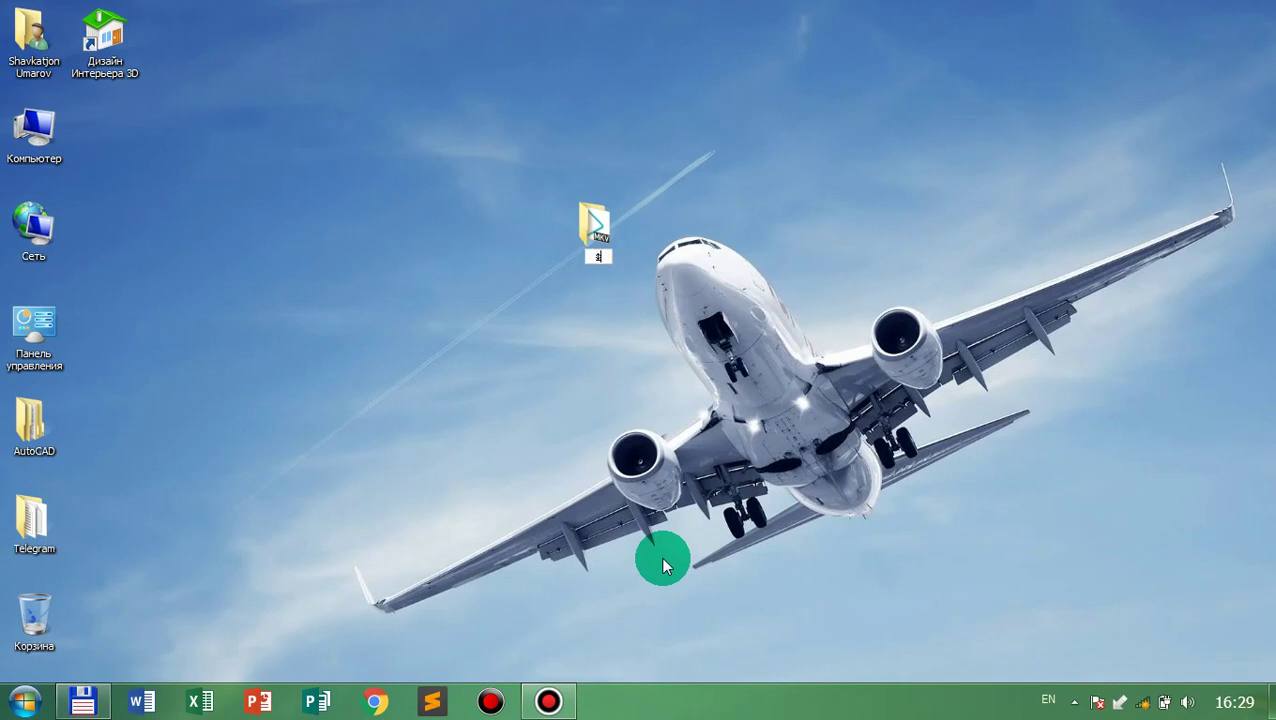
{"action": "key", "text": "BackSpace"}
{"action": "key", "text": "Return"}
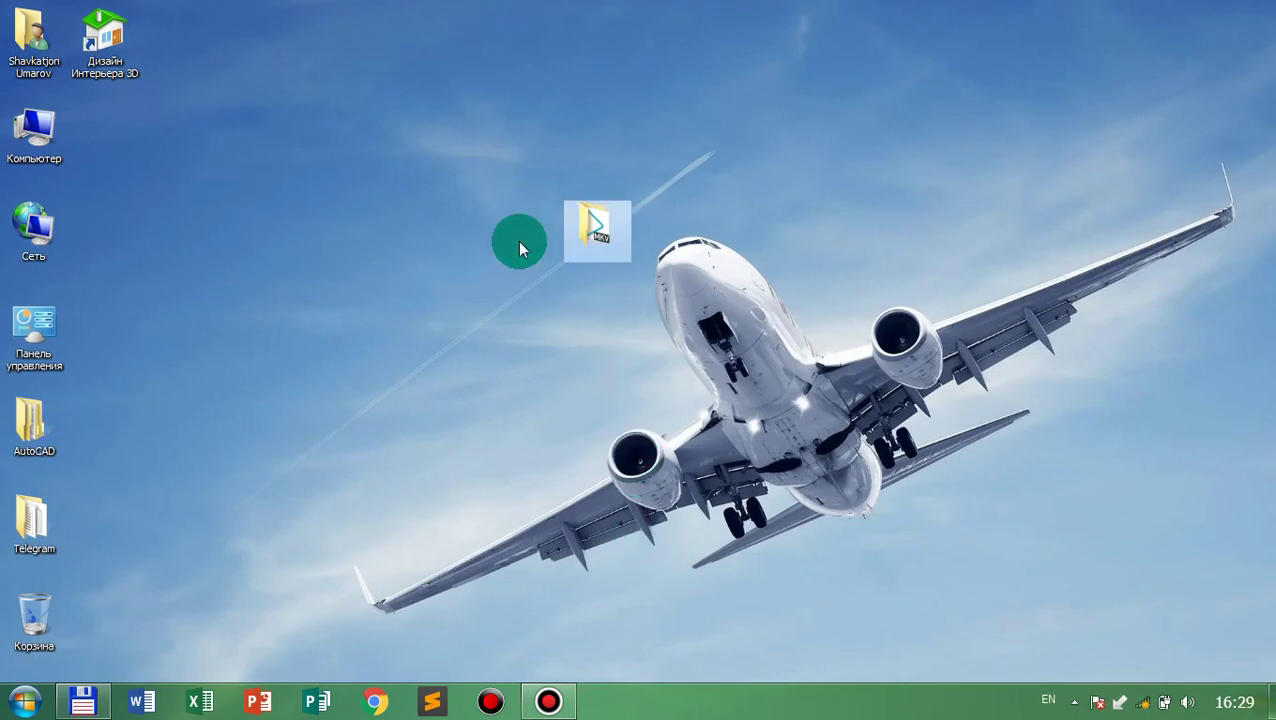
{"action": "left_click", "coordinate": [543, 233]}
{"action": "right_click", "coordinate": [543, 233]}
{"action": "left_click", "coordinate": [527, 140]}
Try to make the nameless folder invisible by assigning it an empty icon from SHELL32.dll in its properties.
{"action": "left_click", "coordinate": [604, 247]}
{"action": "right_click", "coordinate": [604, 247]}
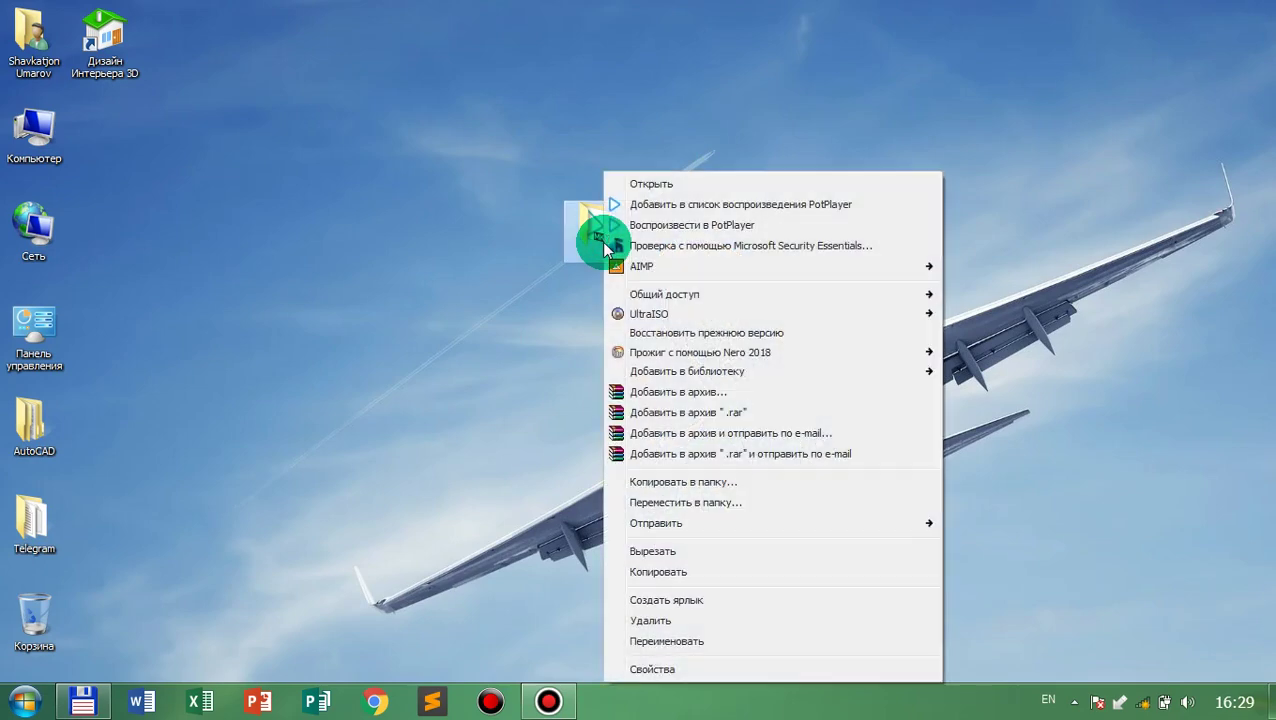
{"action": "left_click", "coordinate": [702, 668]}
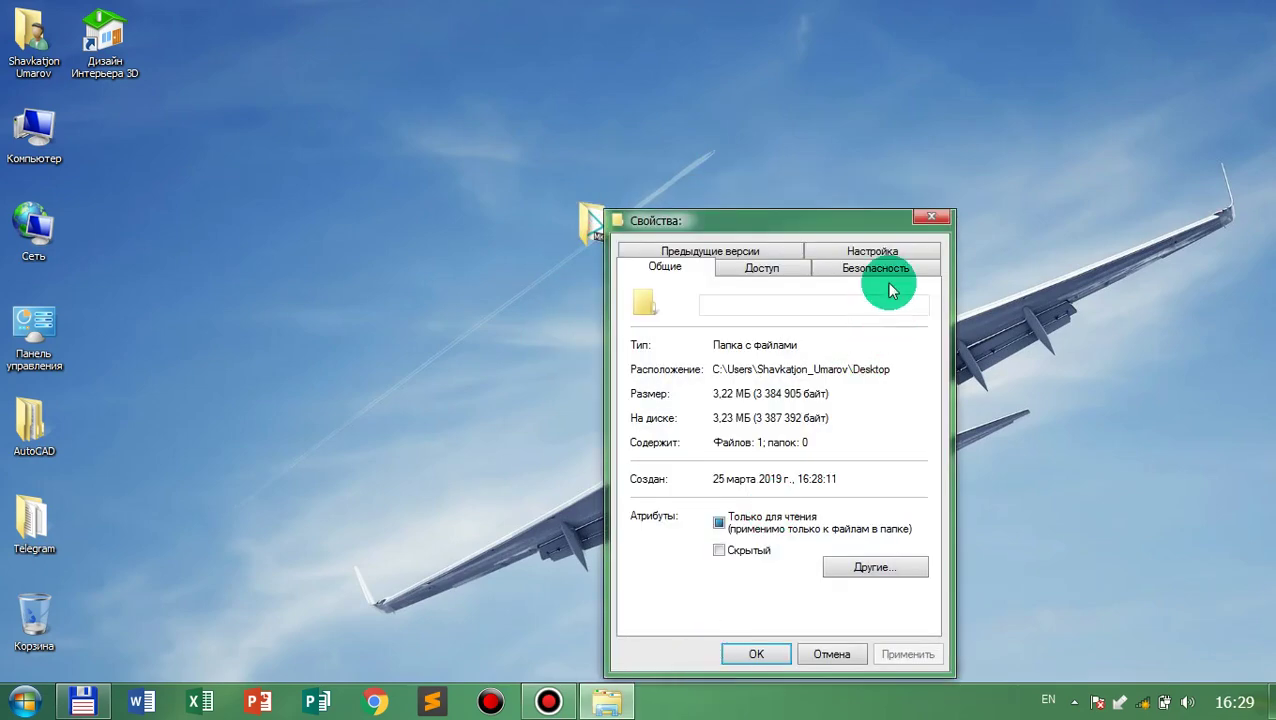
{"action": "left_click", "coordinate": [878, 251]}
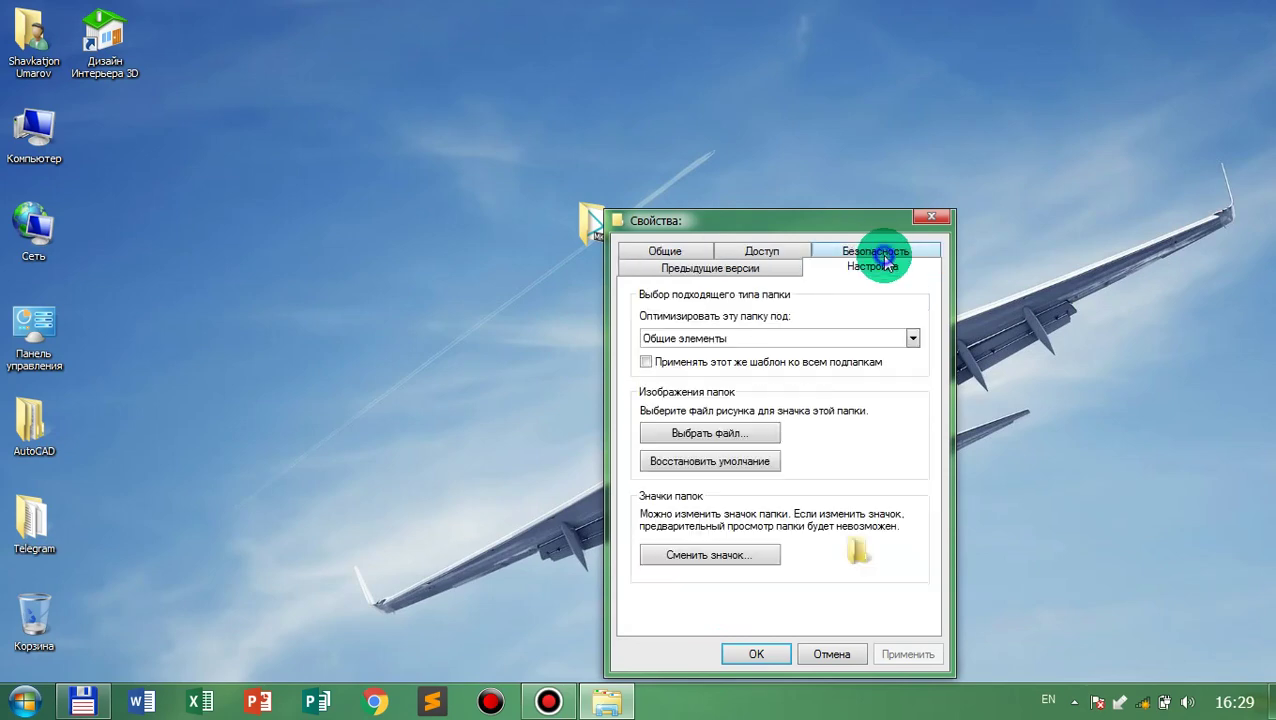
{"action": "left_click", "coordinate": [745, 554]}
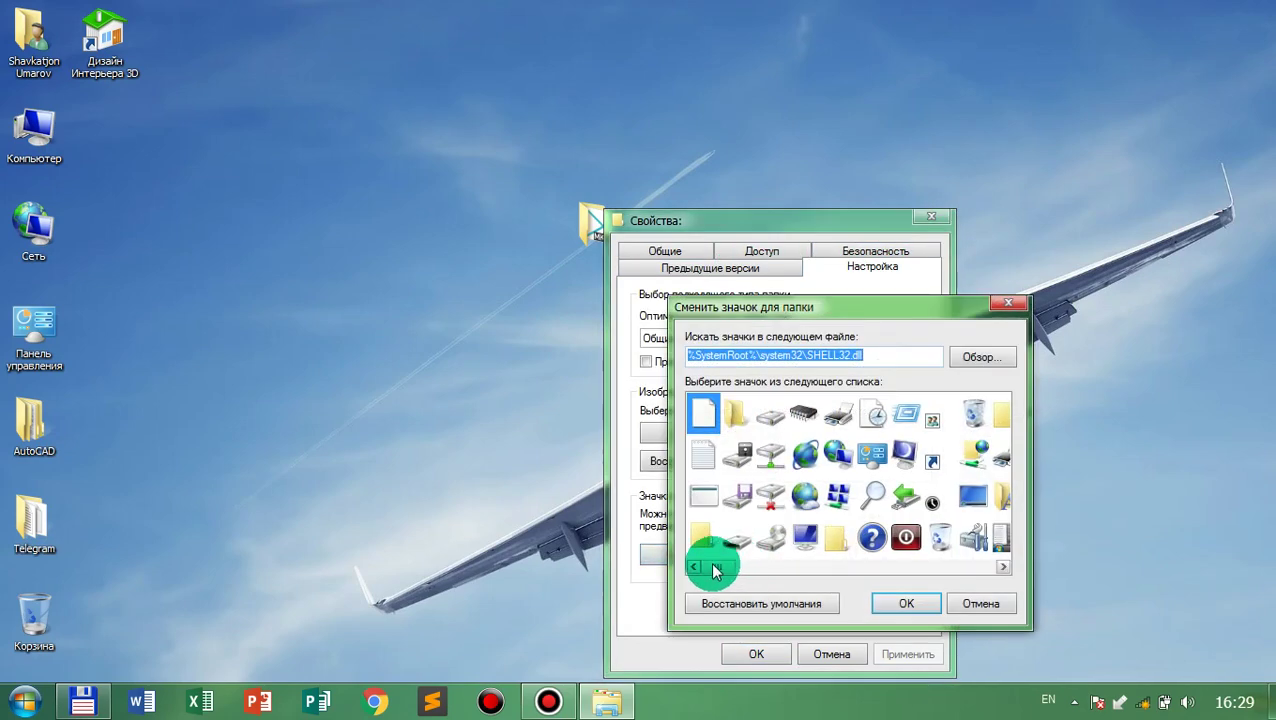
{"action": "left_click_drag", "start_coordinate": [715, 568], "coordinate": [748, 568]}
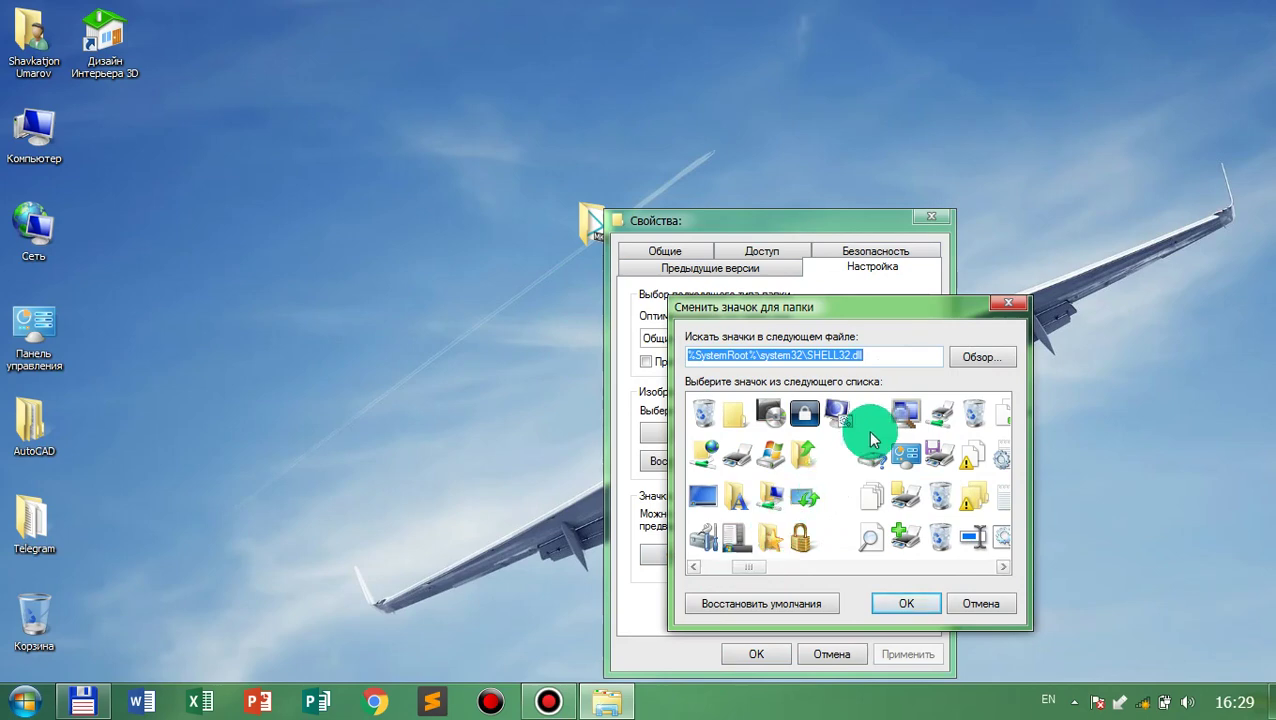
{"action": "left_click", "coordinate": [838, 452]}
{"action": "left_click", "coordinate": [837, 500]}
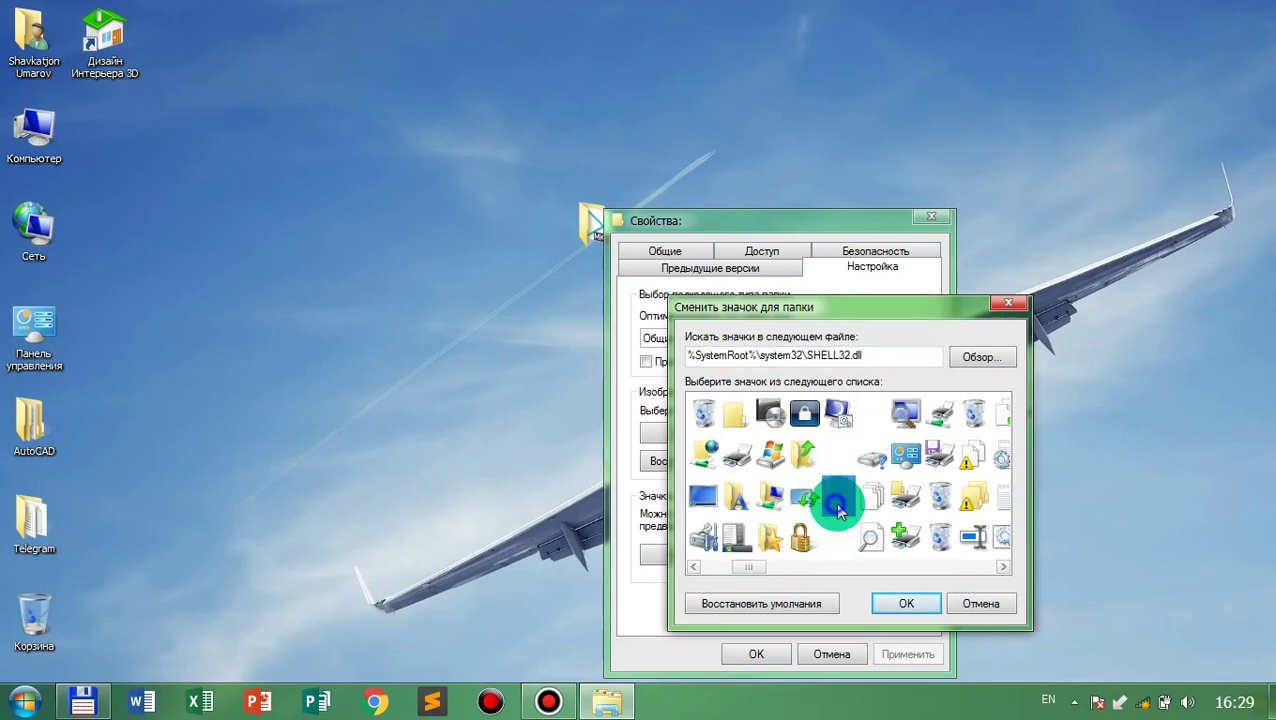
{"action": "left_click", "coordinate": [880, 601]}
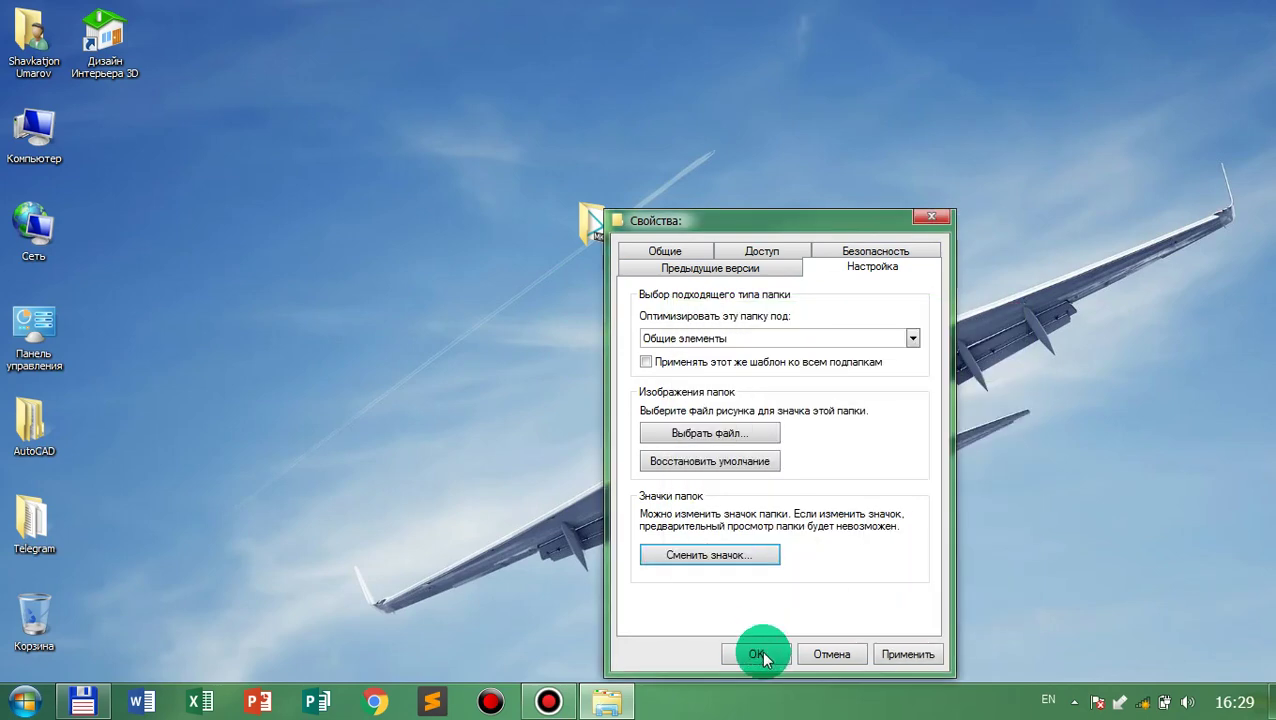
{"action": "left_click", "coordinate": [761, 650]}
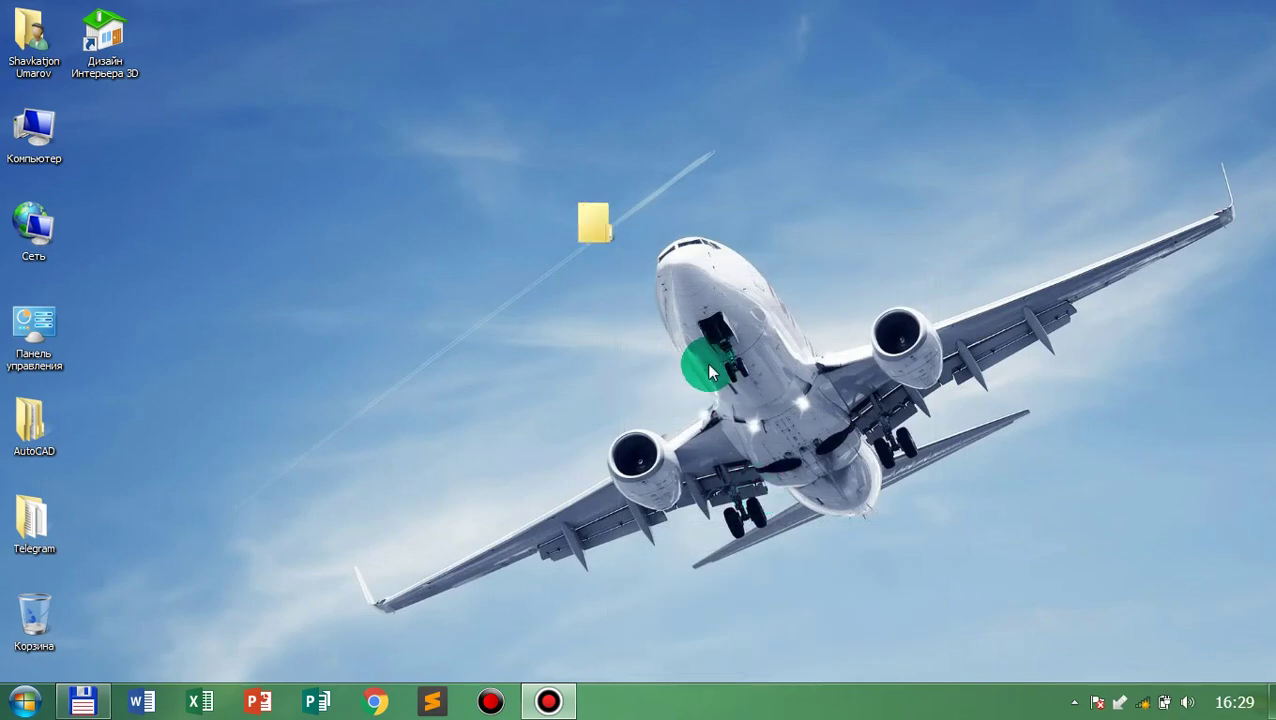
Reopen the nameless folder's properties and assign an empty icon from SHELL32.dll once more.
{"action": "right_click", "coordinate": [578, 258]}
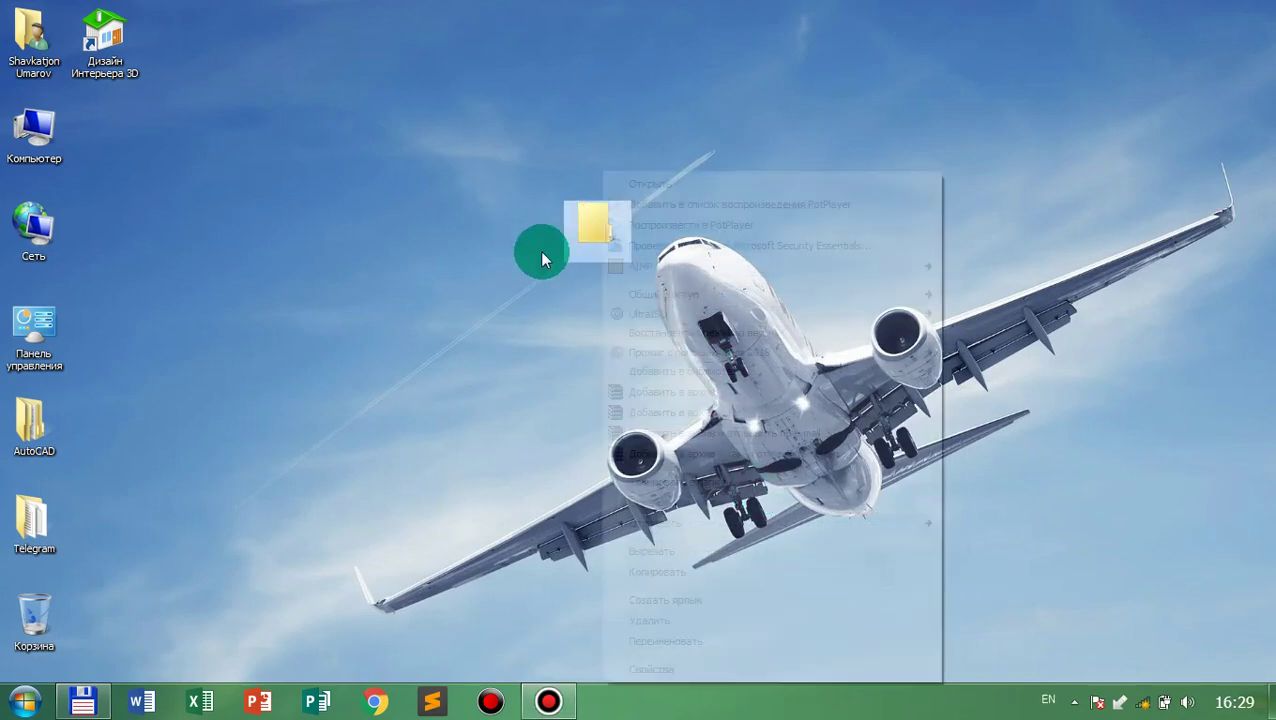
{"action": "left_click", "coordinate": [586, 262]}
{"action": "right_click", "coordinate": [586, 262]}
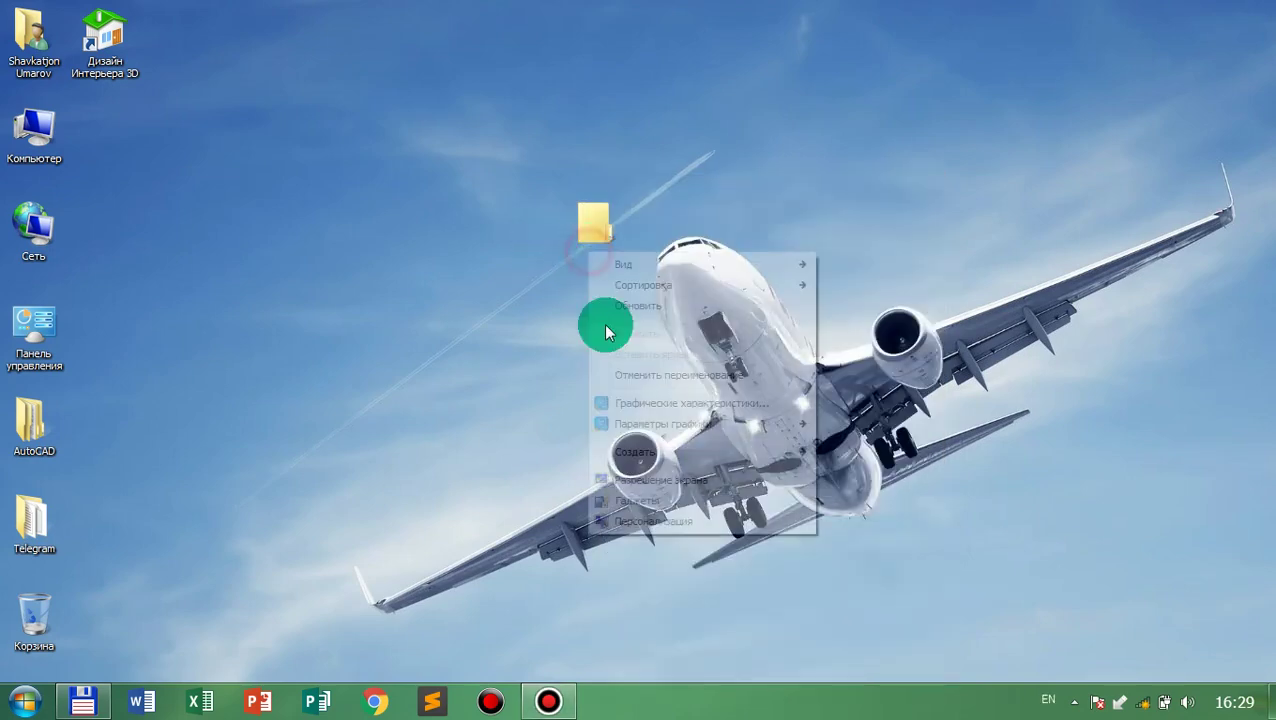
{"action": "right_click", "coordinate": [593, 233]}
{"action": "left_click", "coordinate": [680, 668]}
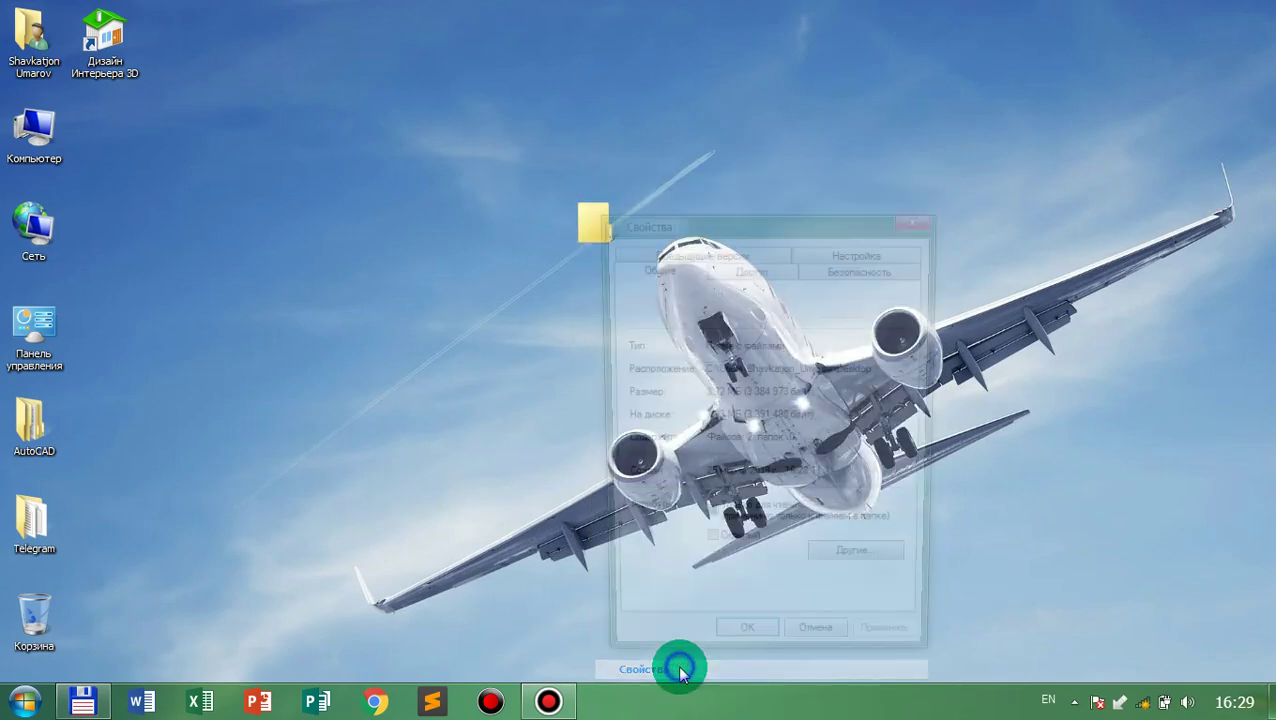
{"action": "left_click", "coordinate": [862, 248]}
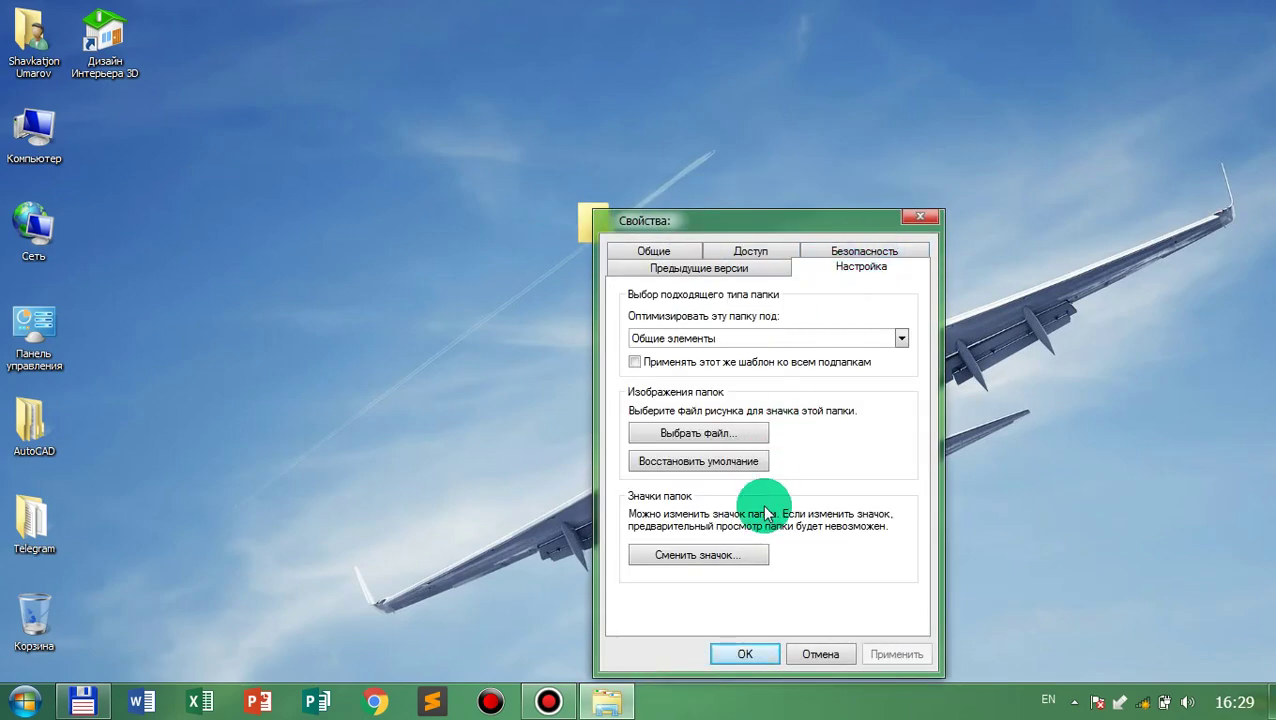
{"action": "left_click", "coordinate": [755, 549]}
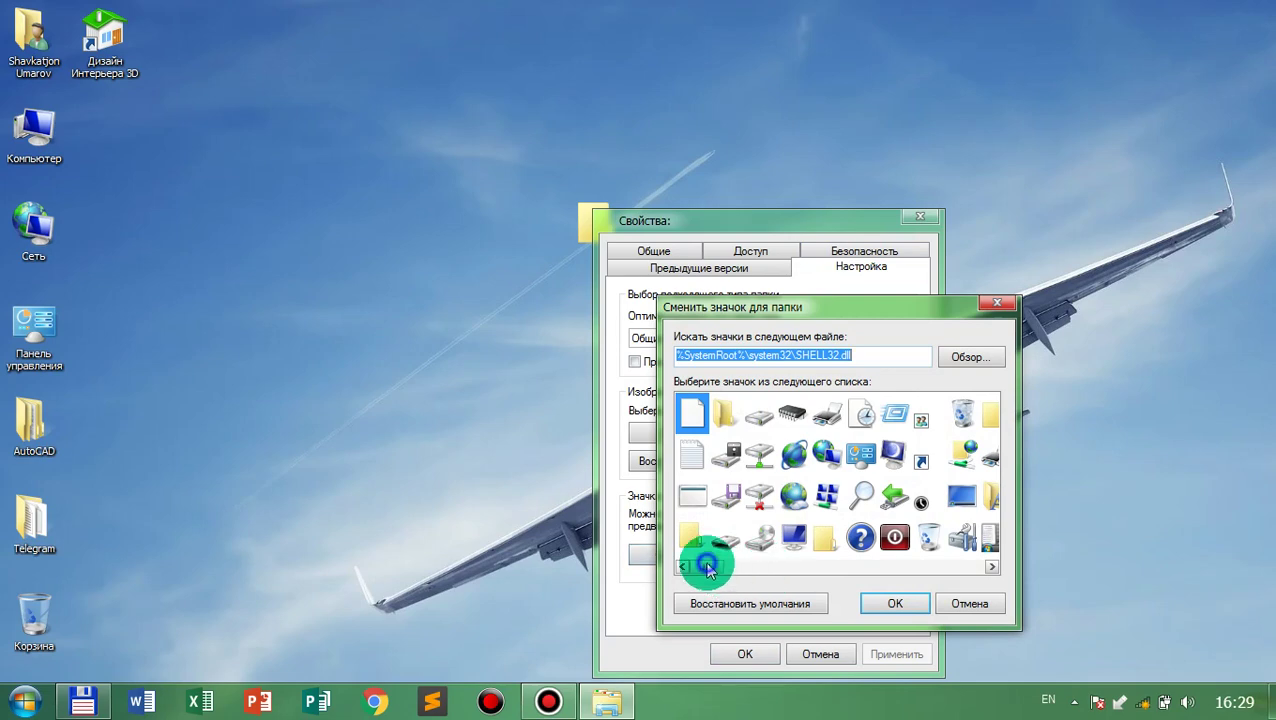
{"action": "left_click_drag", "start_coordinate": [704, 565], "coordinate": [746, 550]}
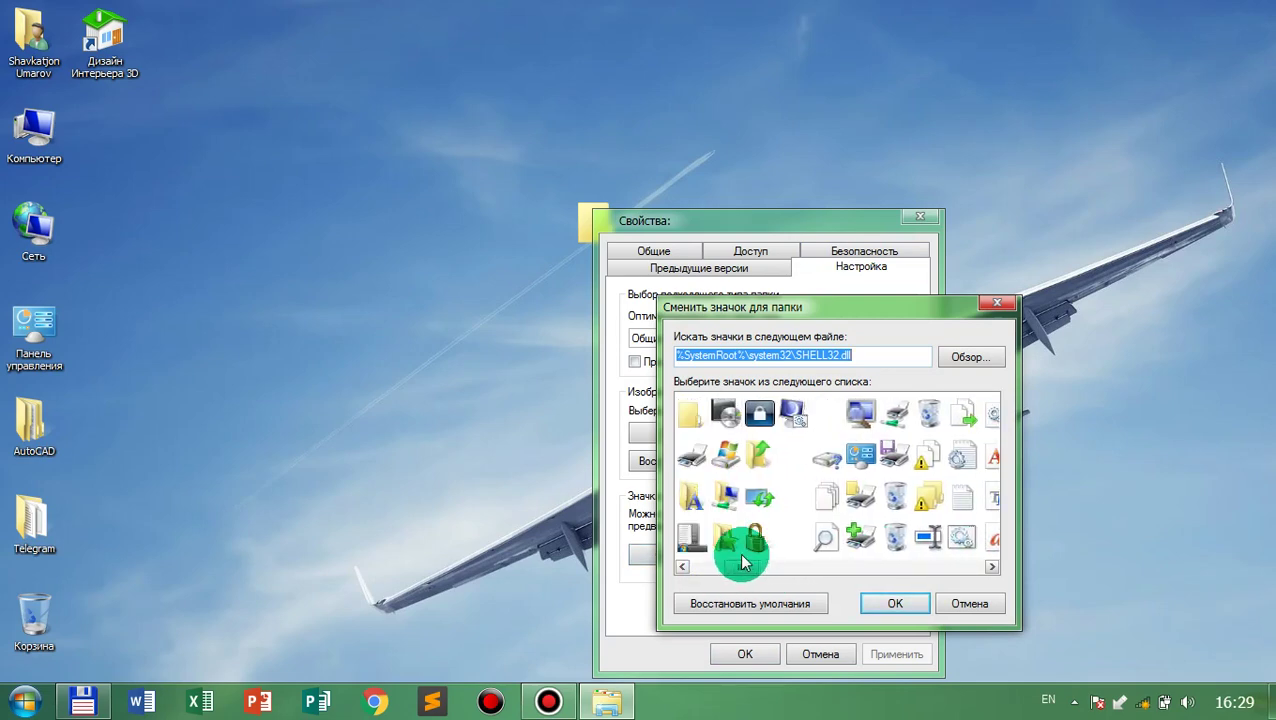
{"action": "double_click", "coordinate": [778, 533]}
{"action": "left_click", "coordinate": [750, 652]}
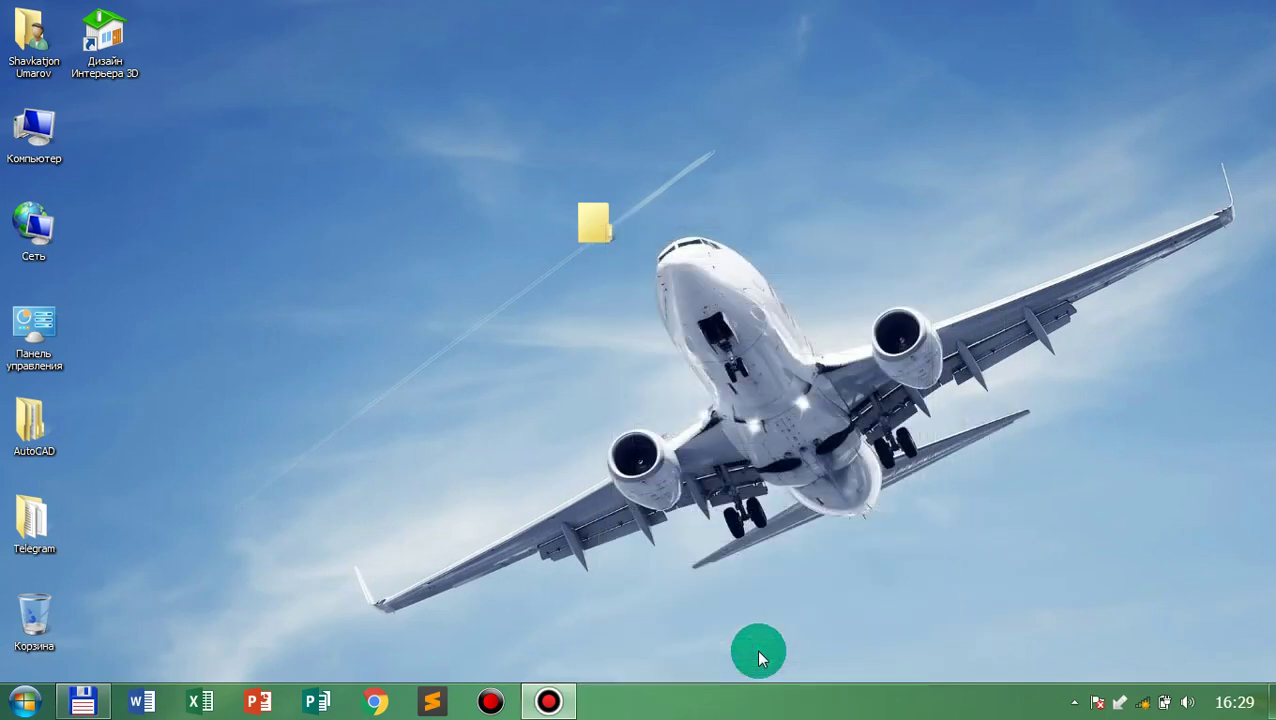
Select the invisible folder on the desktop and move it to the desktop's upper-right corner.
{"action": "left_click_drag", "start_coordinate": [470, 51], "coordinate": [865, 545]}
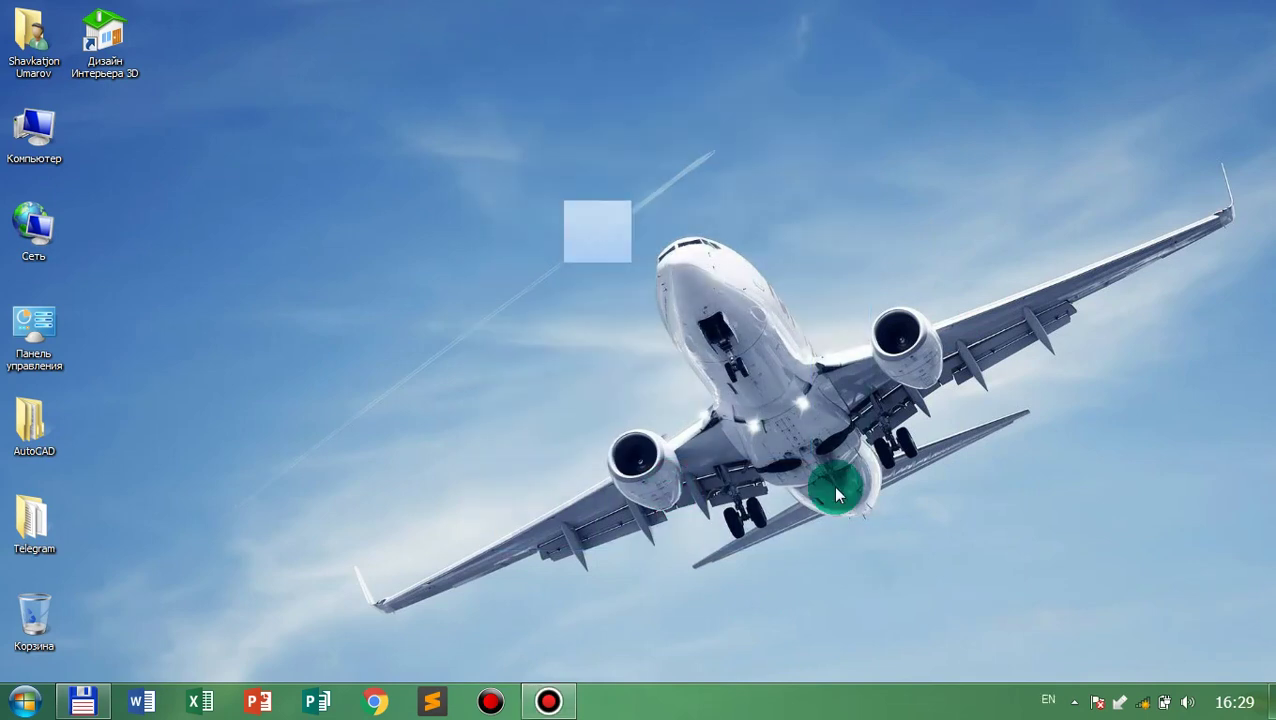
{"action": "left_click_drag", "start_coordinate": [628, 250], "coordinate": [880, 205]}
{"action": "left_click_drag", "start_coordinate": [413, 68], "coordinate": [776, 420]}
{"action": "left_click", "coordinate": [482, 160]}
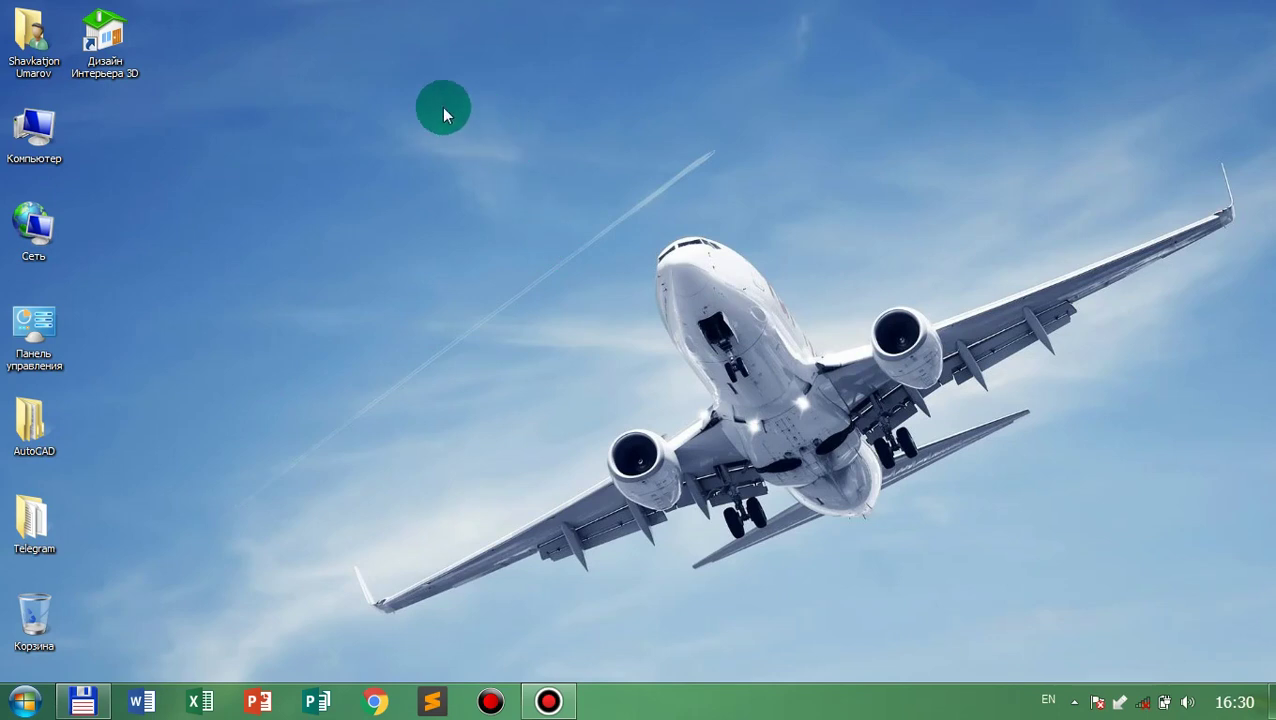
{"action": "left_click_drag", "start_coordinate": [412, 103], "coordinate": [865, 547]}
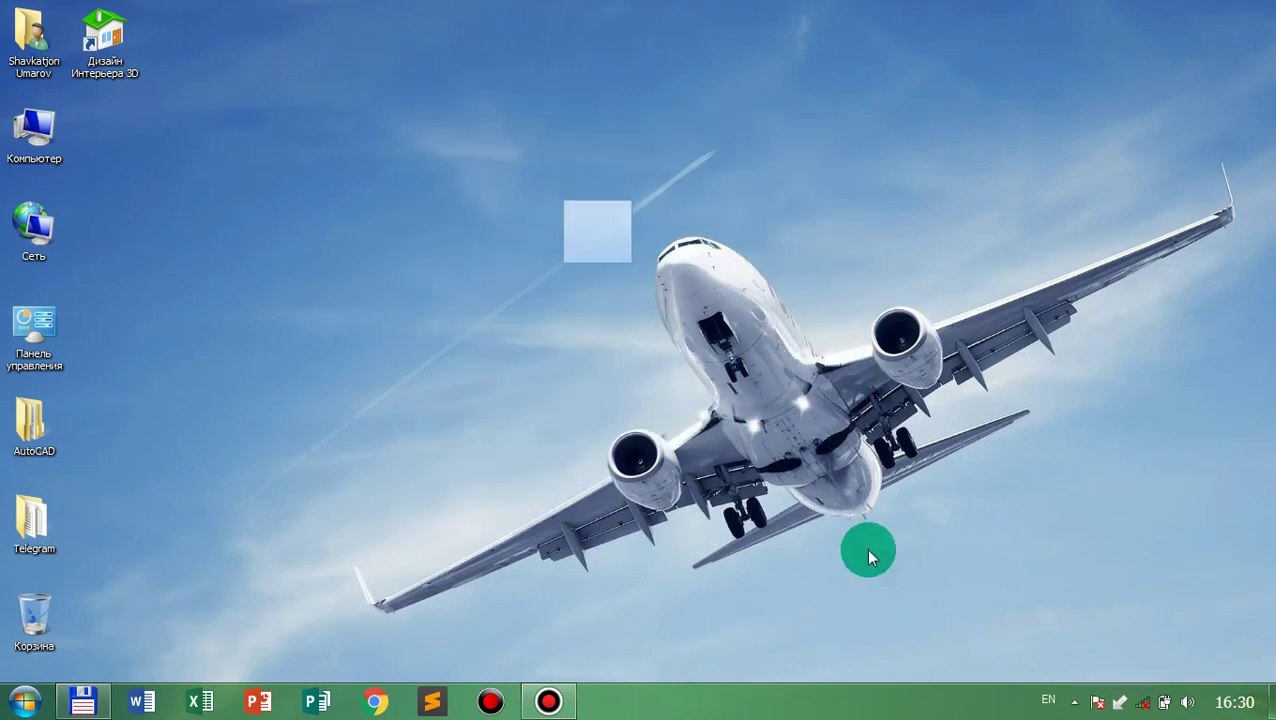
{"action": "left_click_drag", "start_coordinate": [592, 252], "coordinate": [1216, 51]}
{"action": "left_click", "coordinate": [1108, 191]}
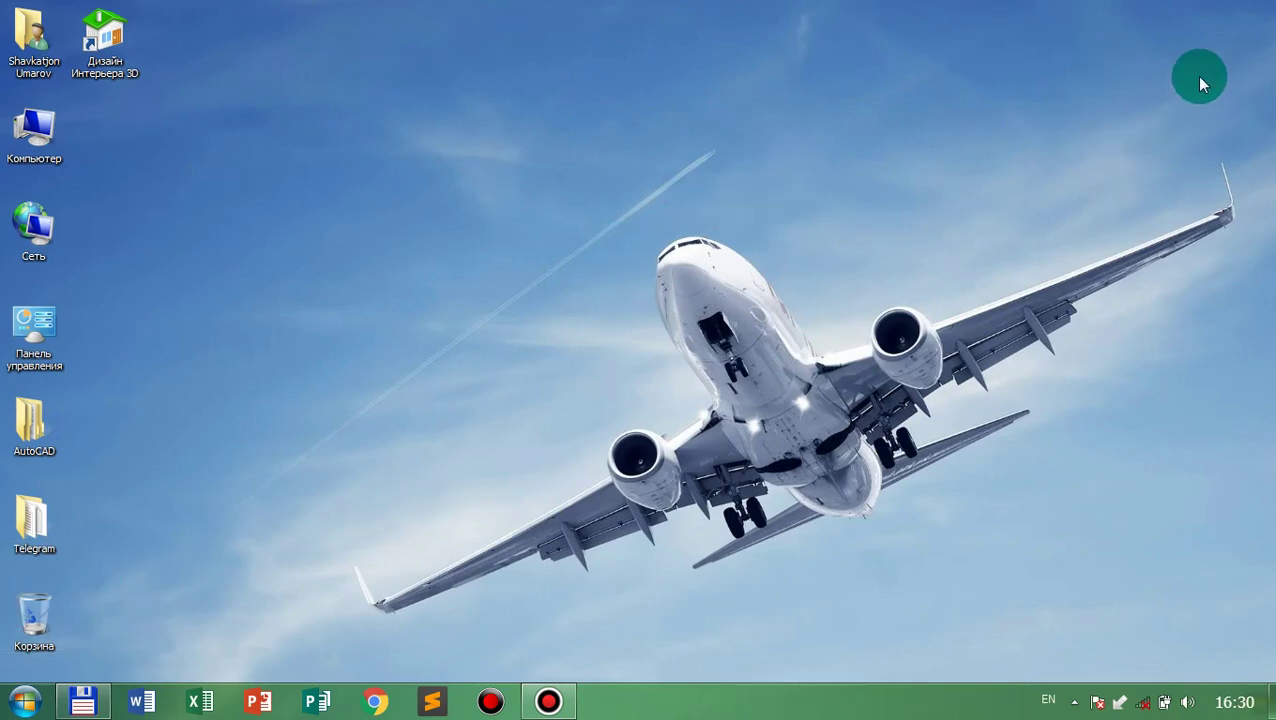
Open the invisible folder to check the iPhone 11 video stored inside, and close its window.
{"action": "double_click", "coordinate": [1226, 36]}
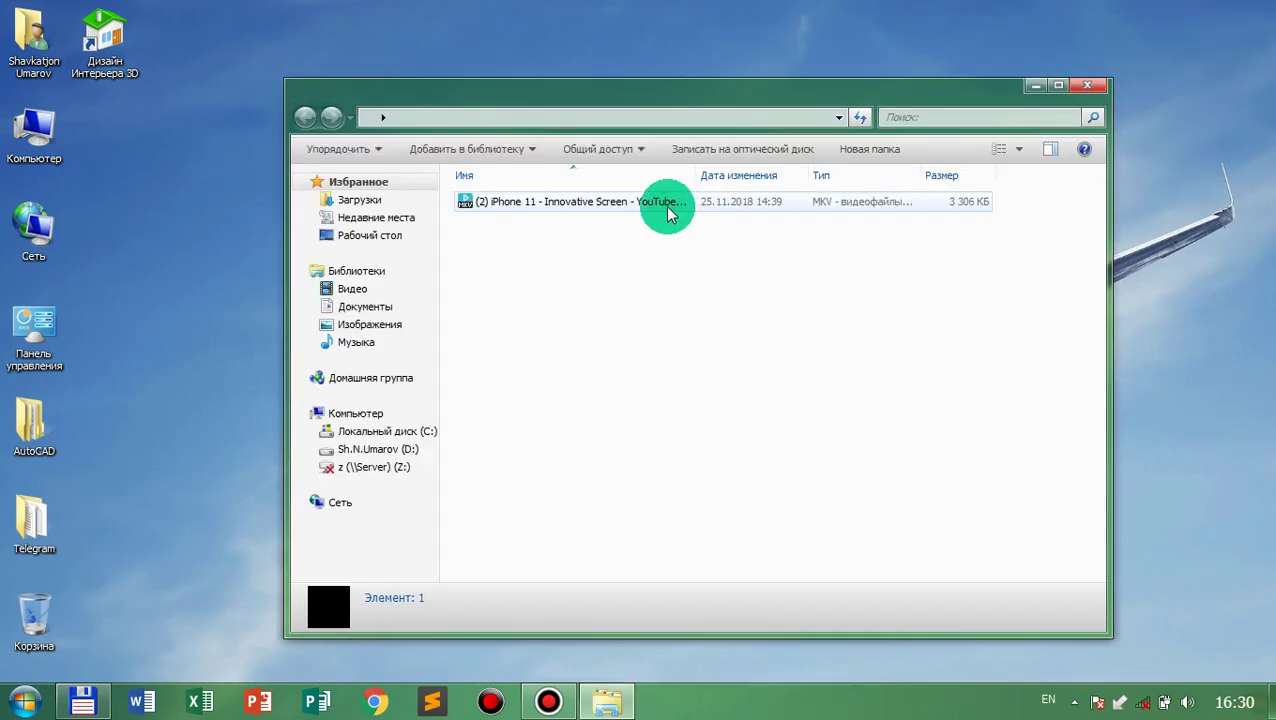
{"action": "left_click", "coordinate": [668, 213]}
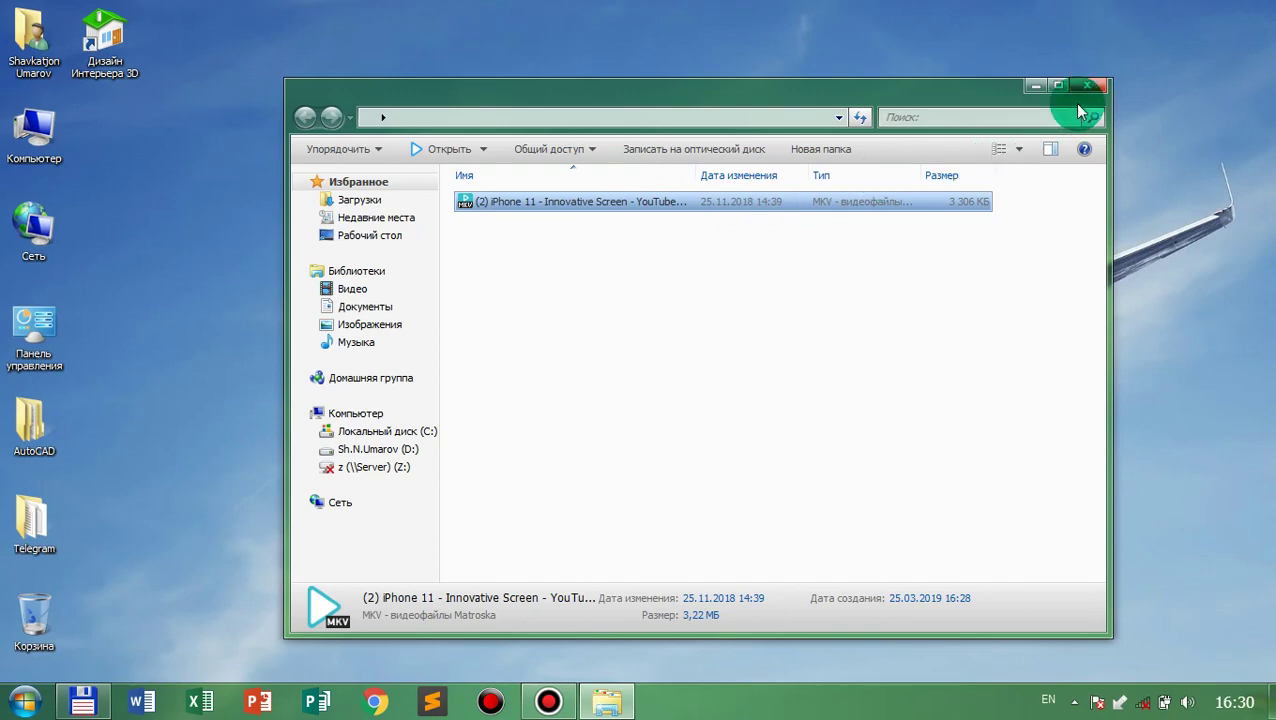
{"action": "left_click", "coordinate": [1097, 86]}
Permanently delete the invisible folder from the desktop, bypassing the Recycle Bin.
{"action": "left_click_drag", "start_coordinate": [1216, 43], "coordinate": [1145, 322]}
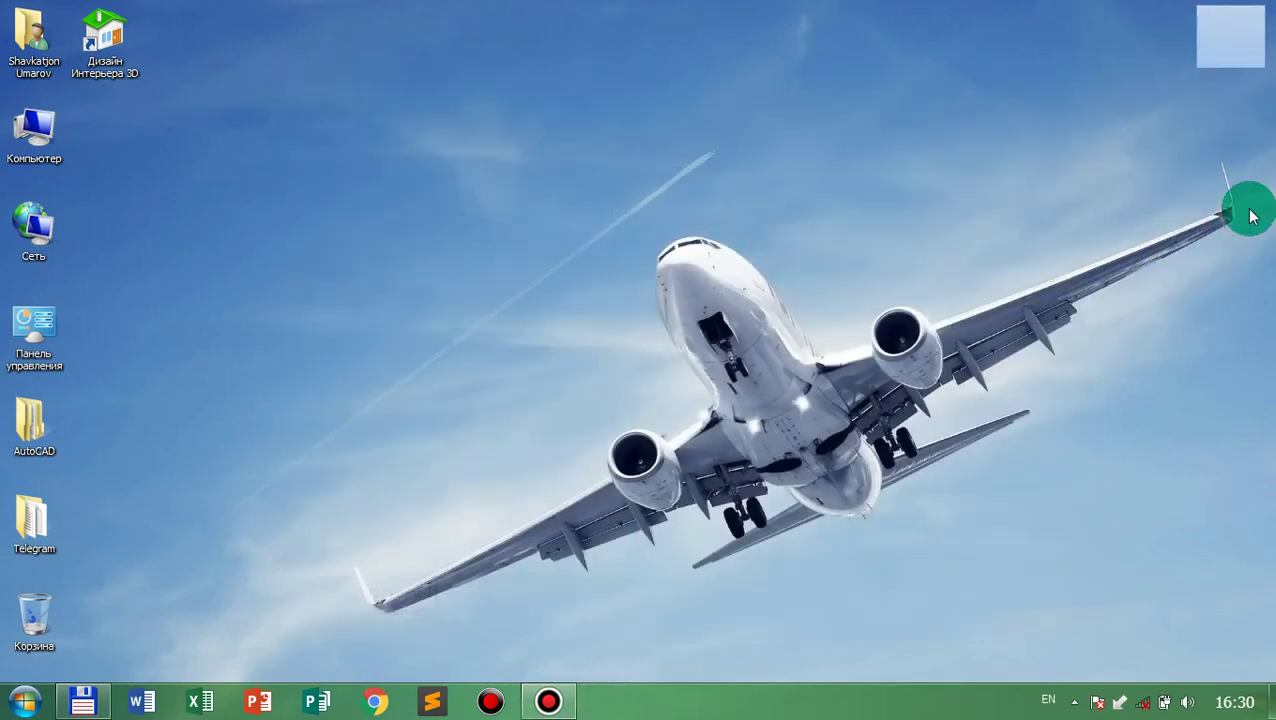
{"action": "key", "text": "shift+Delete"}
{"action": "key", "text": "Return"}
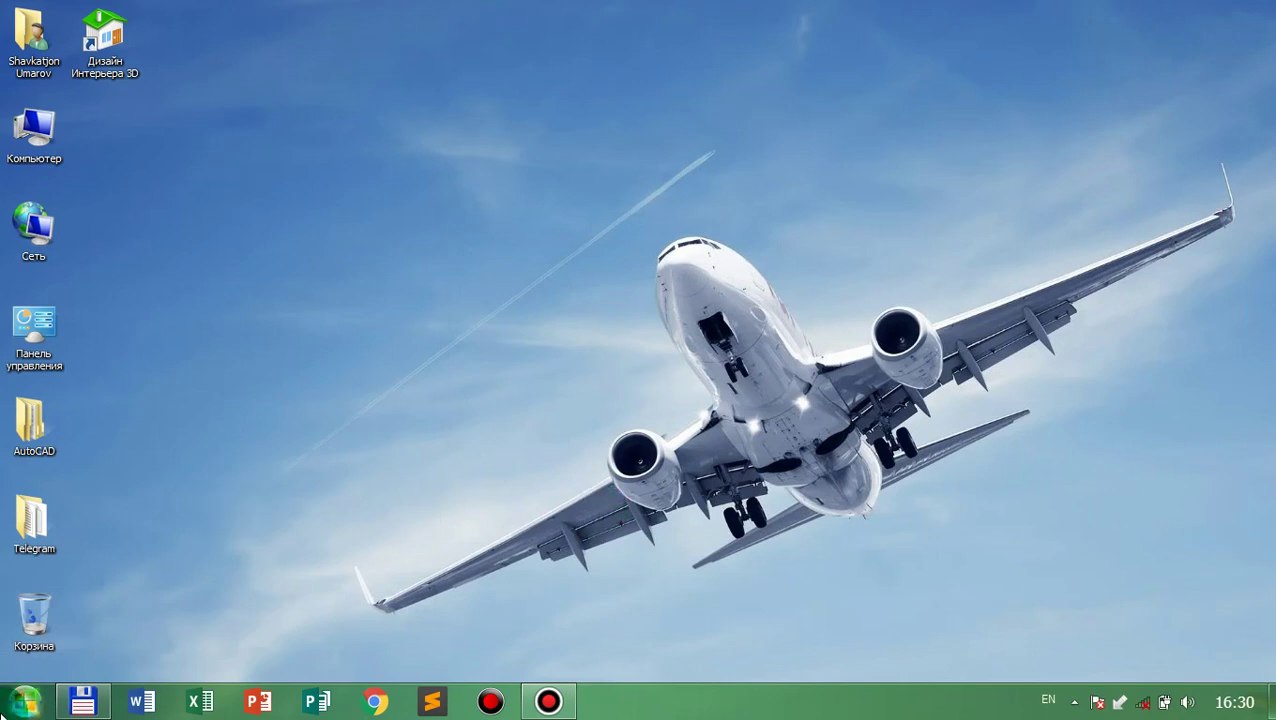
Start creating a password for the current Windows user account, entering and confirming the new account password.
{"action": "left_click", "coordinate": [24, 701]}
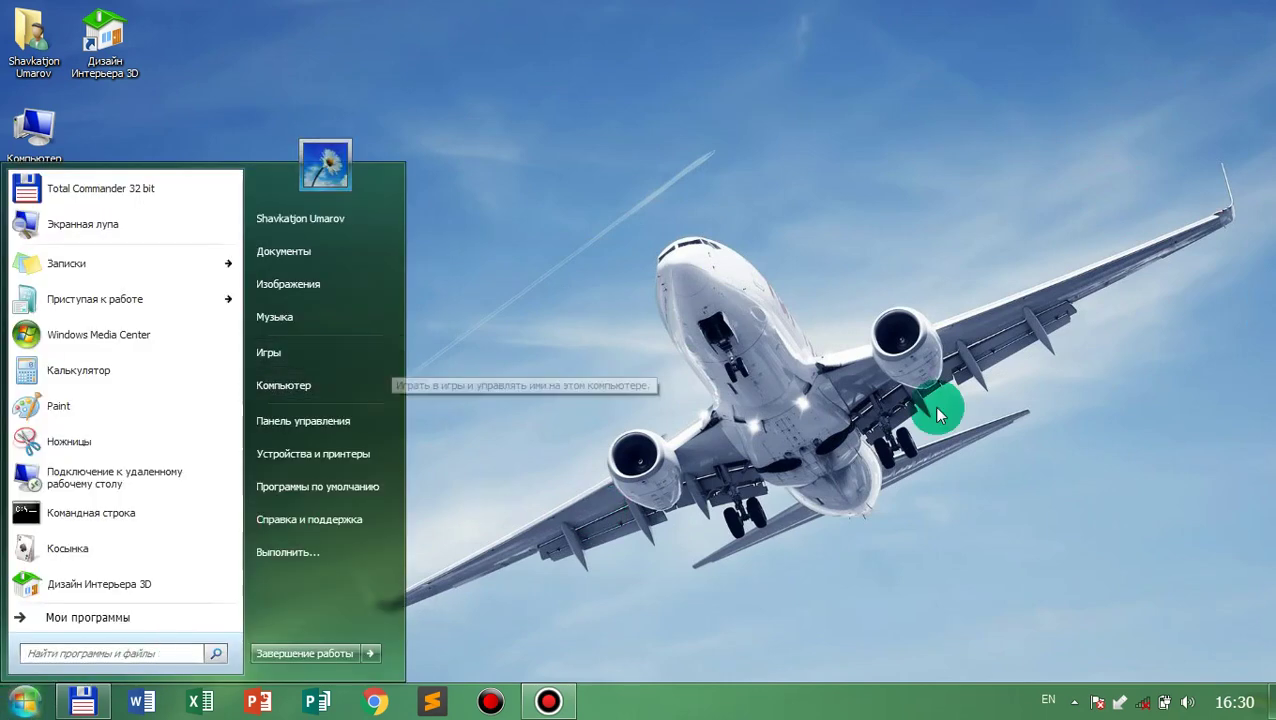
{"action": "left_click", "coordinate": [337, 176]}
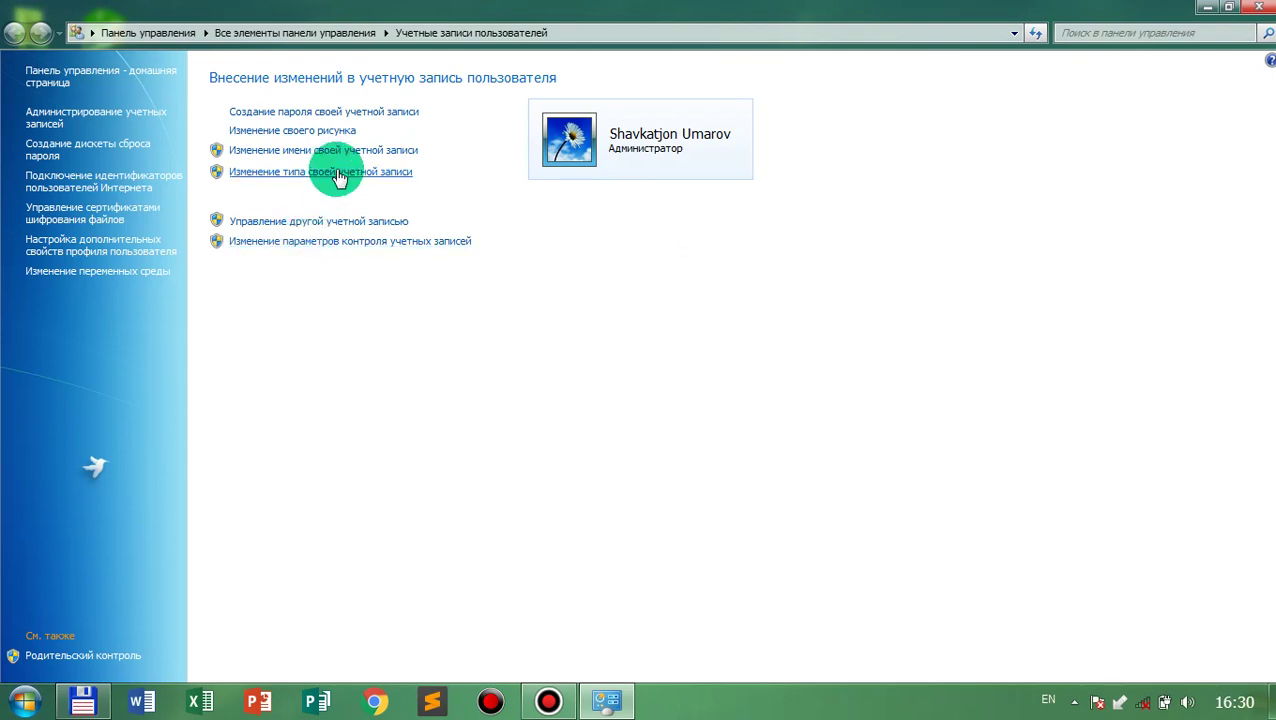
{"action": "left_click", "coordinate": [343, 122]}
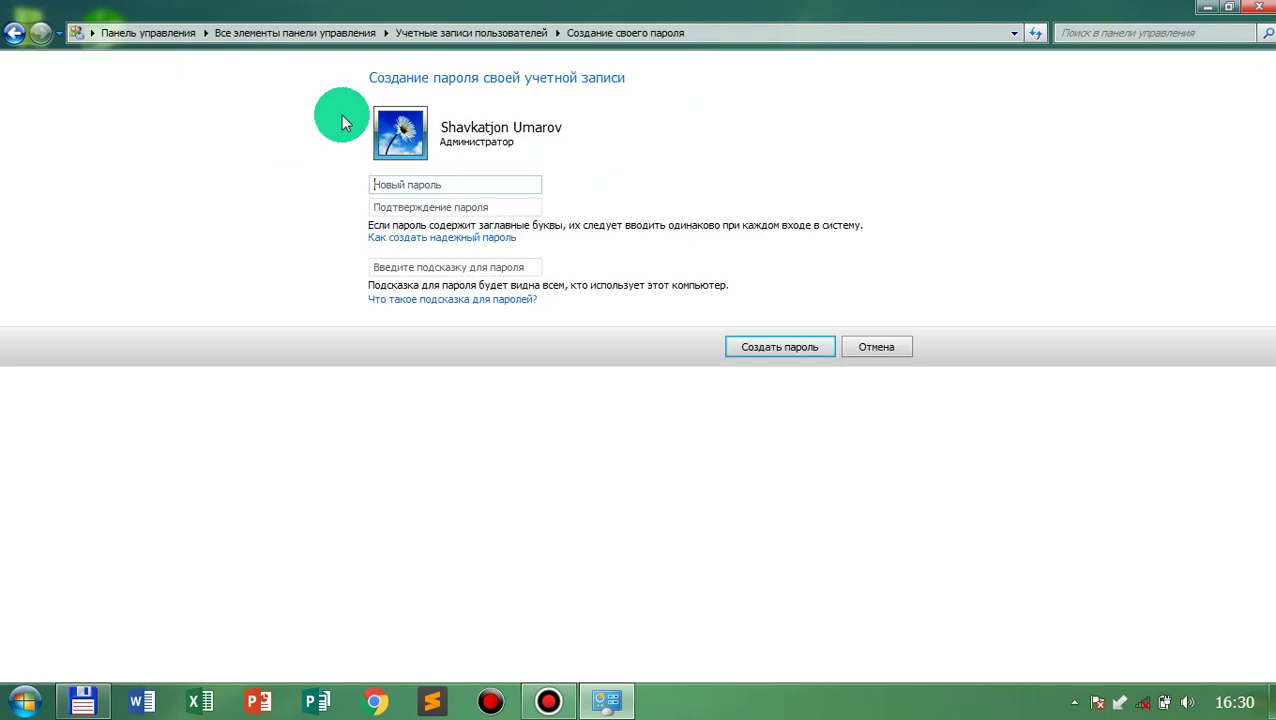
{"action": "left_click", "coordinate": [382, 184]}
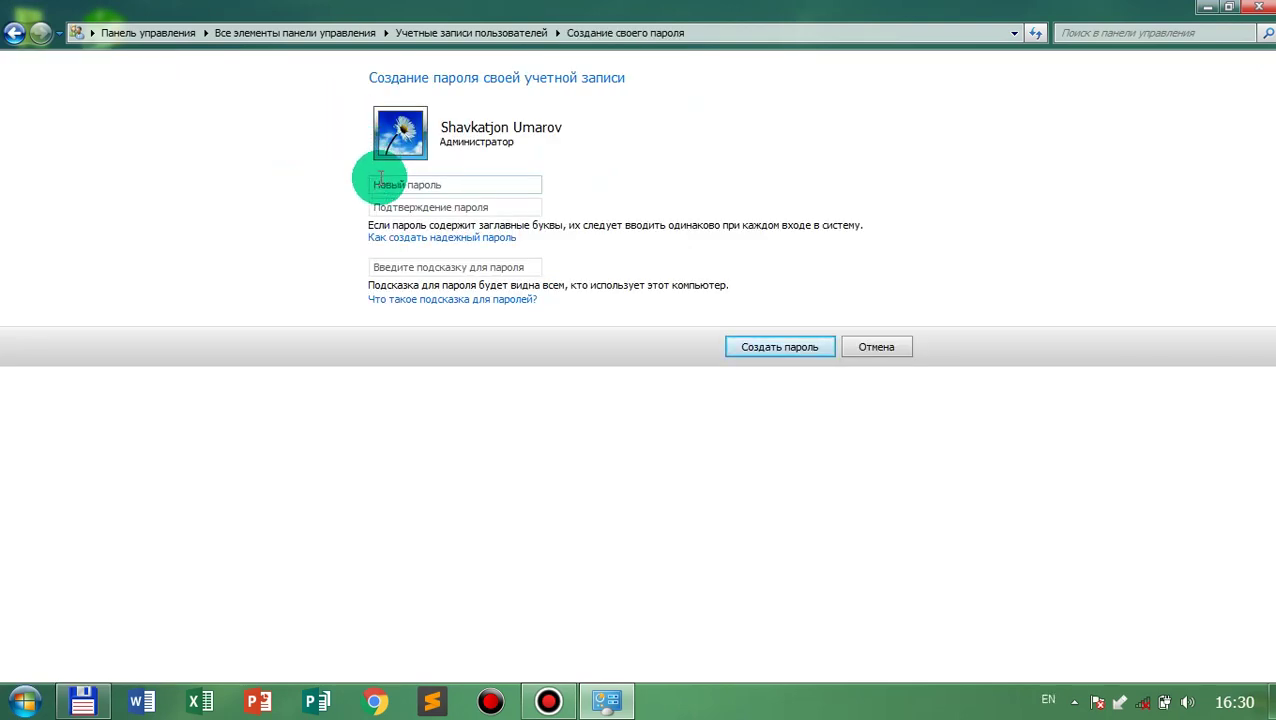
{"action": "left_click", "coordinate": [380, 182]}
{"action": "type", "text": "1"}
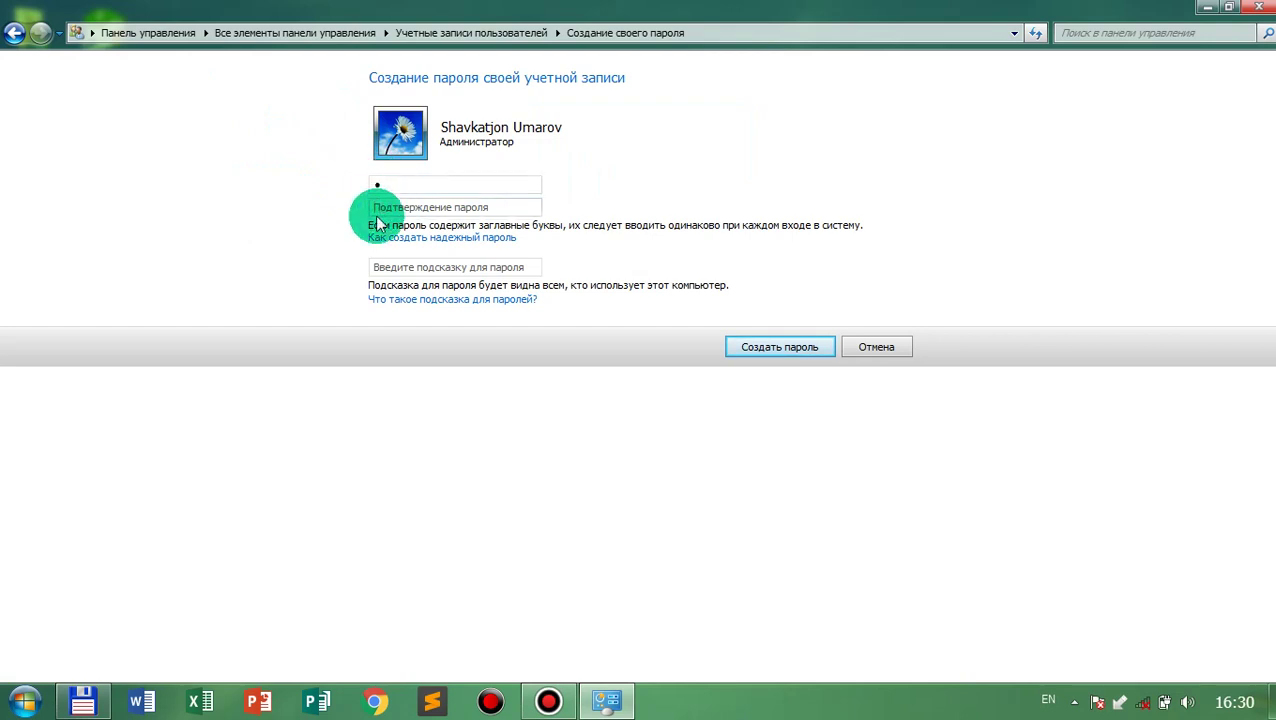
{"action": "key", "text": "Tab"}
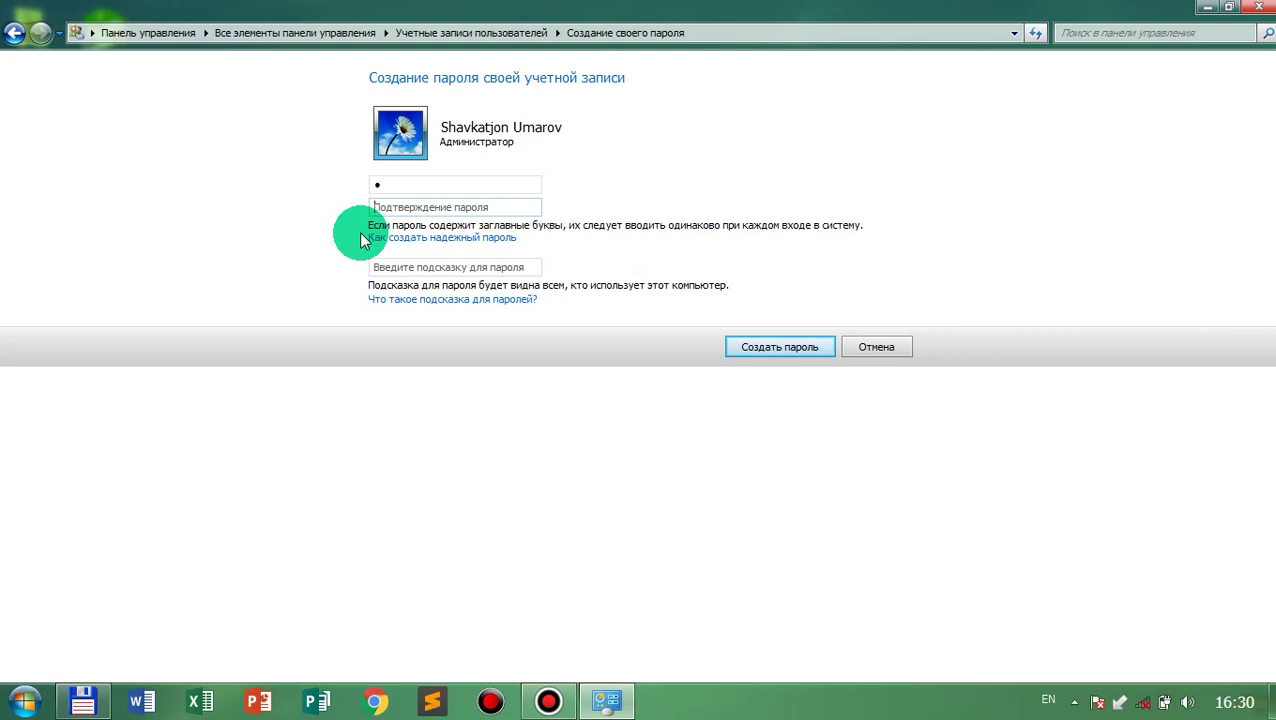
{"action": "type", "text": "1"}
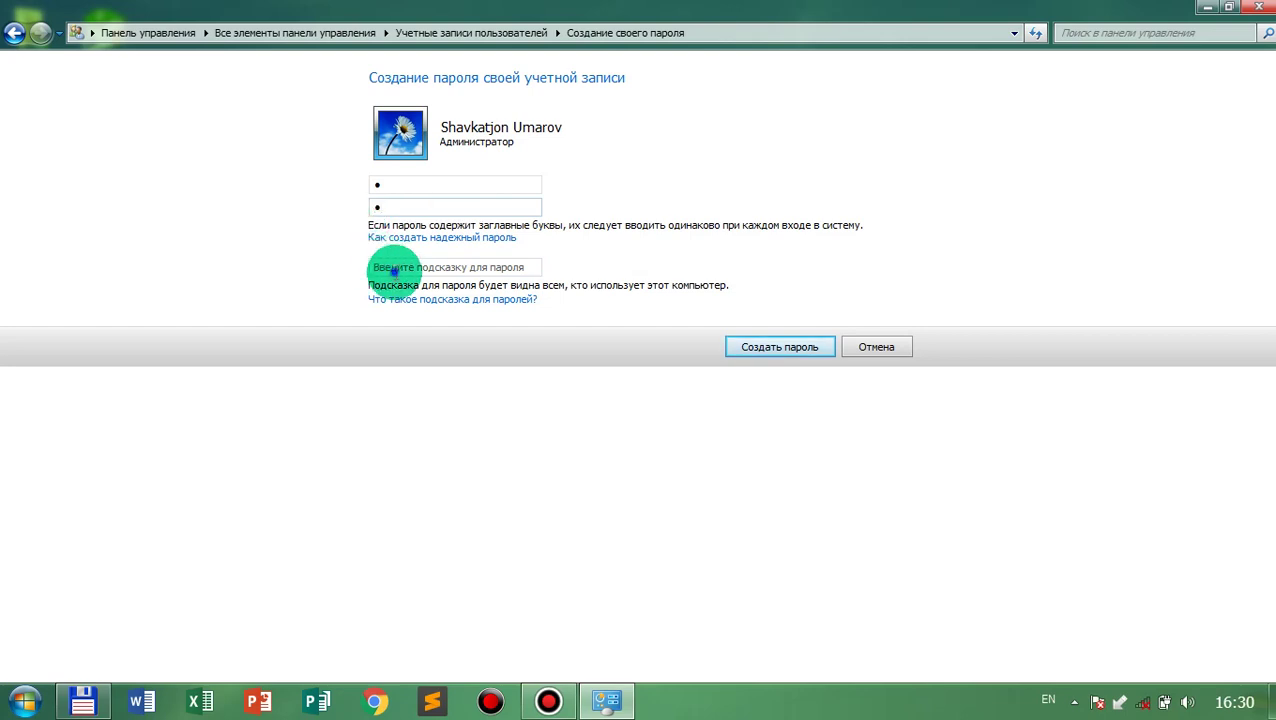
Set the password hint to "3-2=nechchi?", create the account password and close the user accounts window.
{"action": "left_click", "coordinate": [394, 270]}
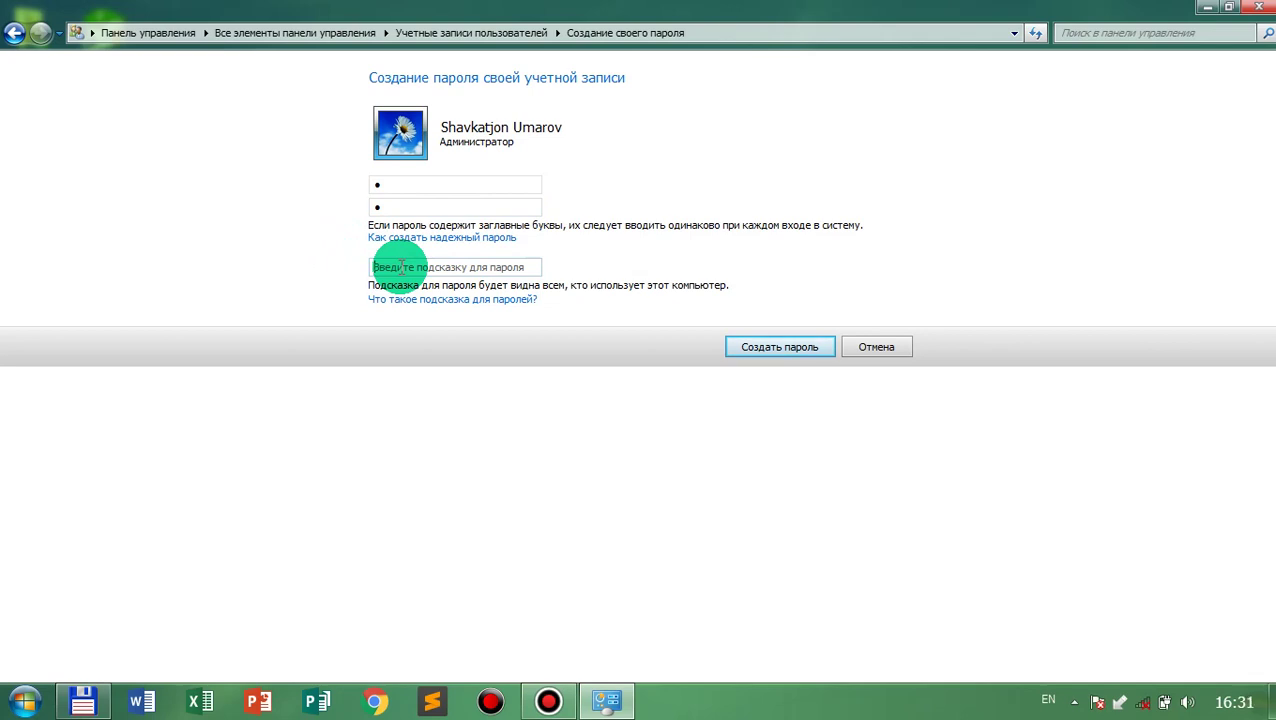
{"action": "left_click", "coordinate": [401, 265]}
{"action": "type", "text": "3-"}
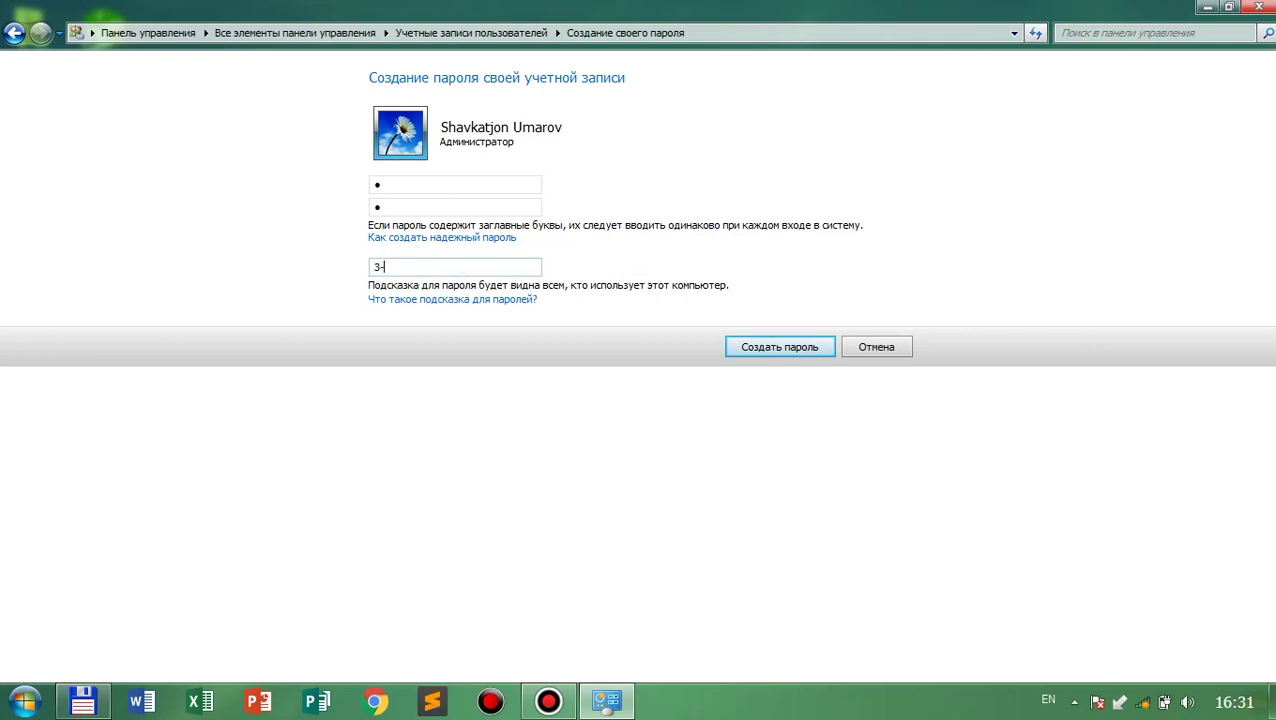
{"action": "type", "text": "2=nechchi?"}
{"action": "left_click", "coordinate": [757, 347]}
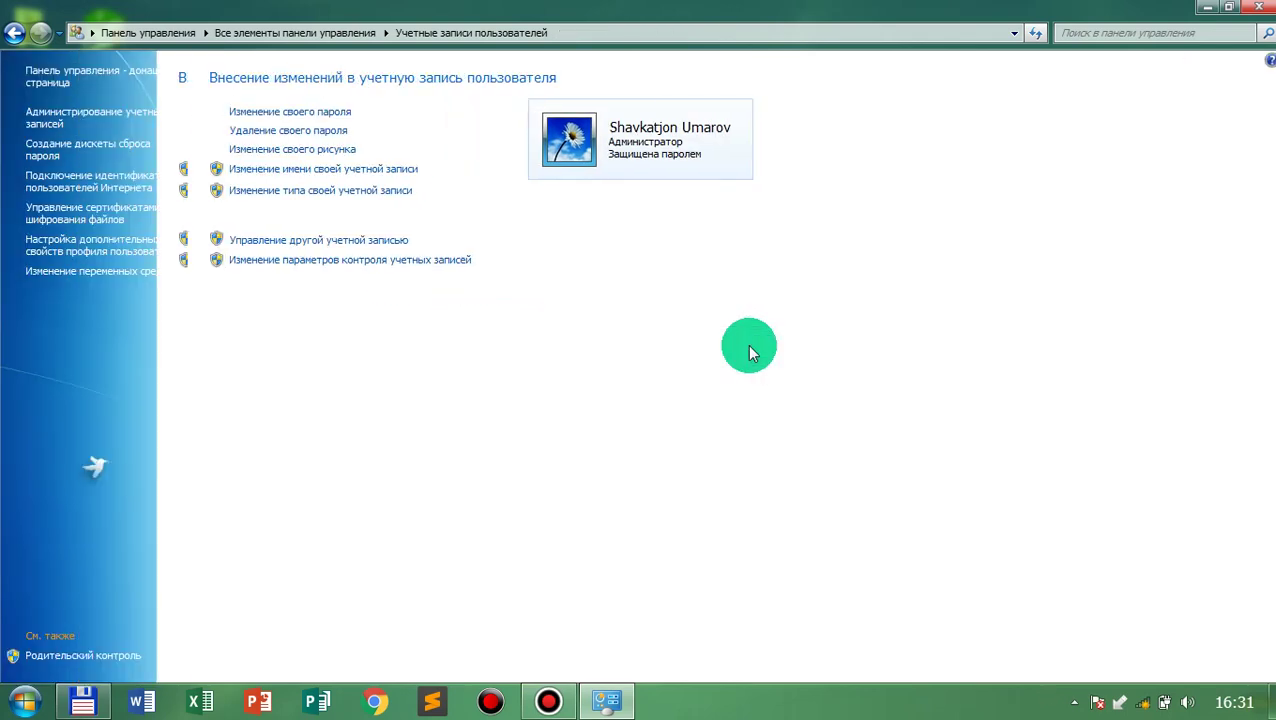
{"action": "key", "text": "alt+F4"}
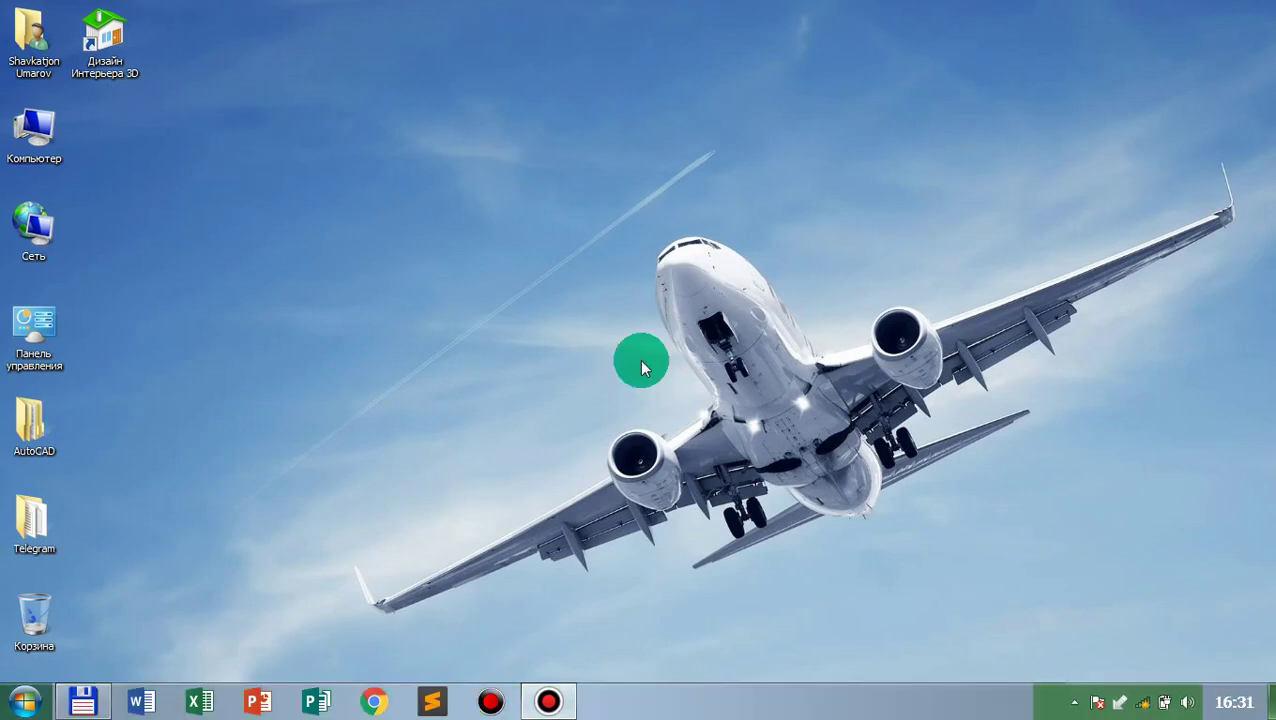
{"action": "left_click", "coordinate": [553, 703]}
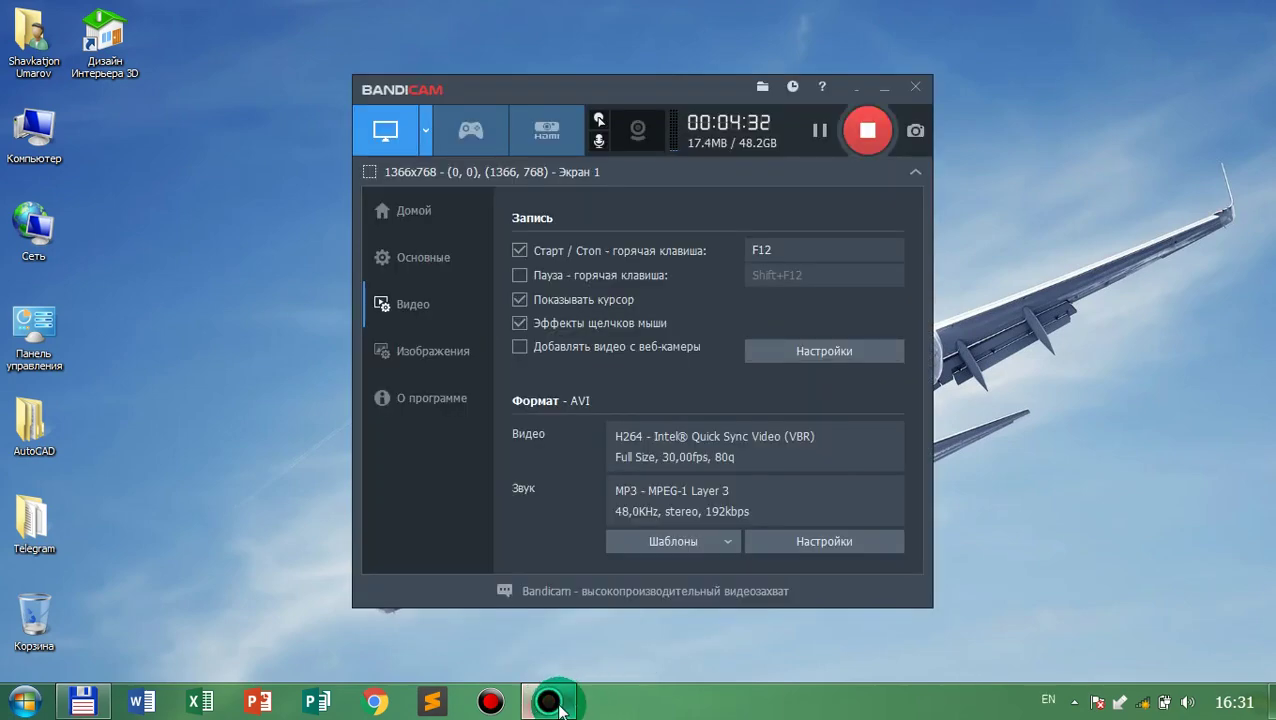
{"action": "left_click", "coordinate": [550, 698]}
Remove the current Windows user account's password by entering the current password, and close the user accounts window.
{"action": "left_click", "coordinate": [22, 700]}
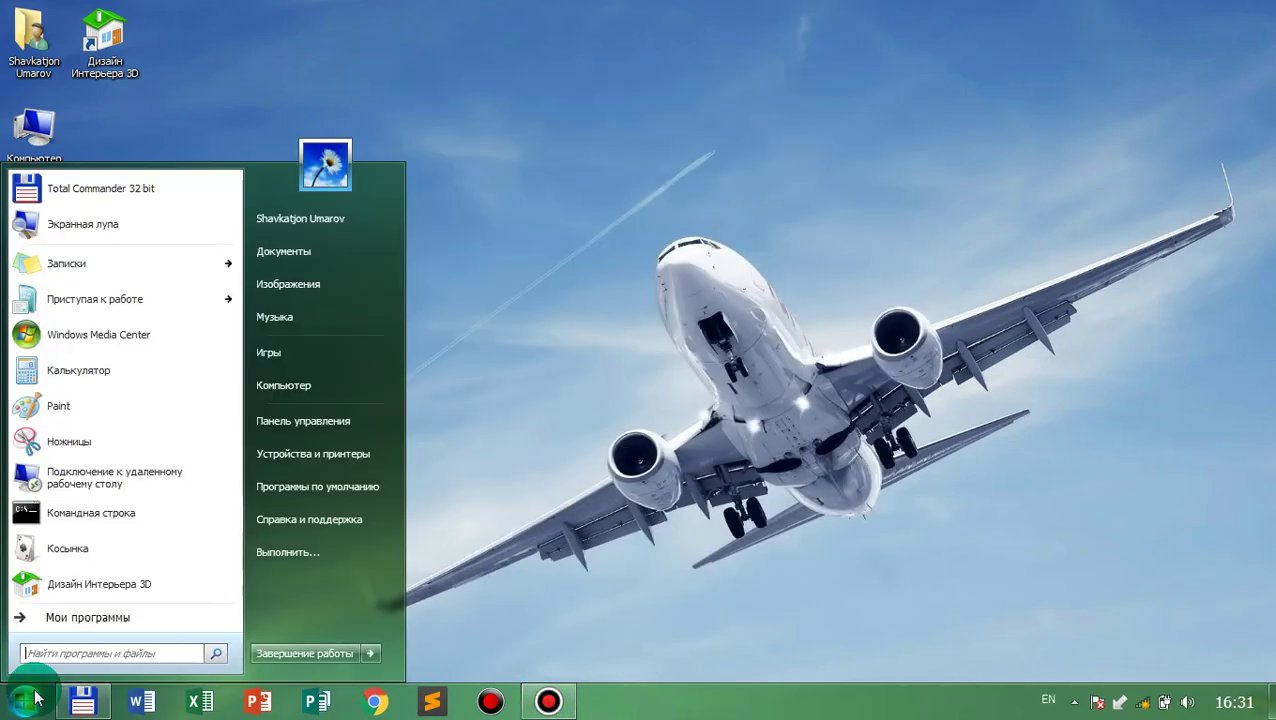
{"action": "left_click", "coordinate": [339, 171]}
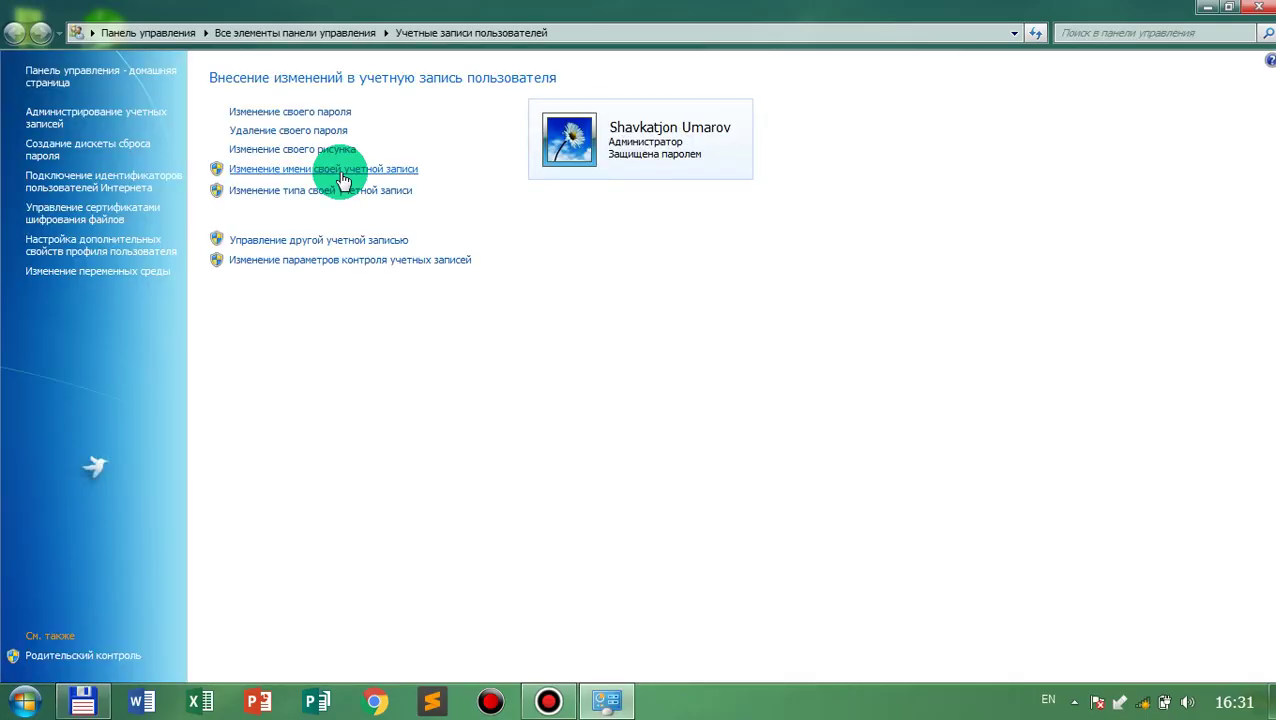
{"action": "left_click", "coordinate": [292, 134]}
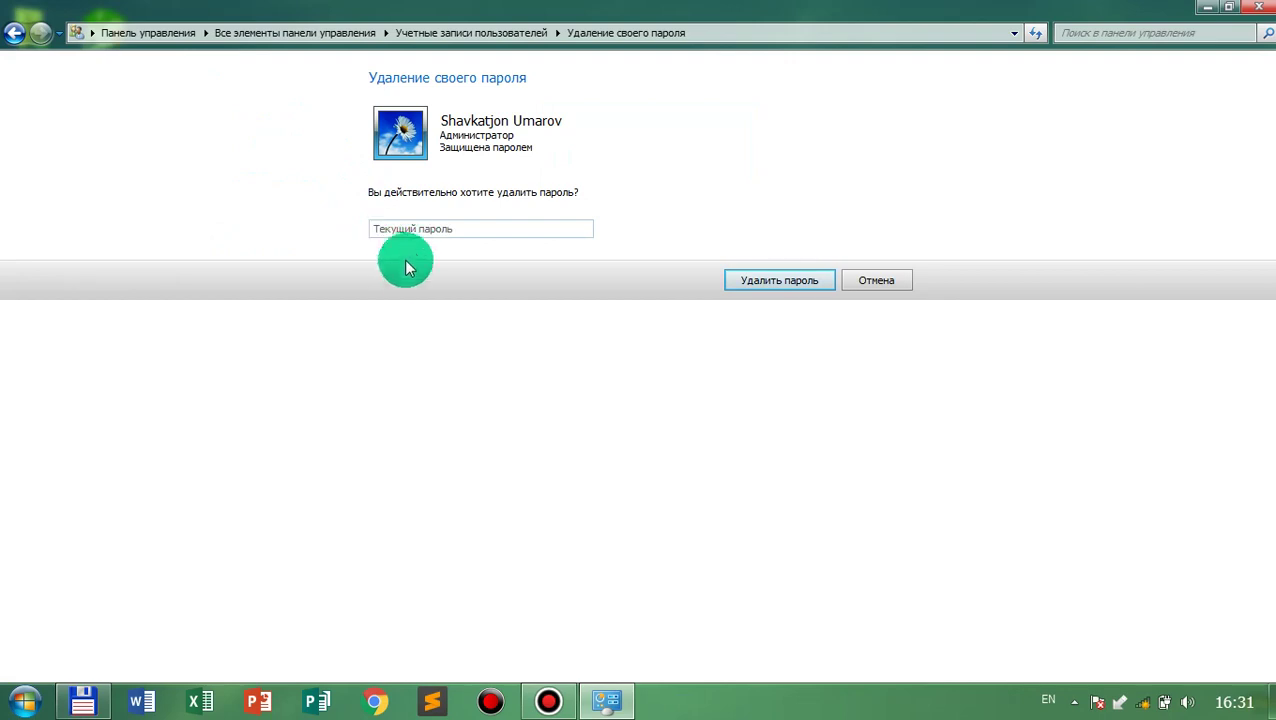
{"action": "type", "text": "1"}
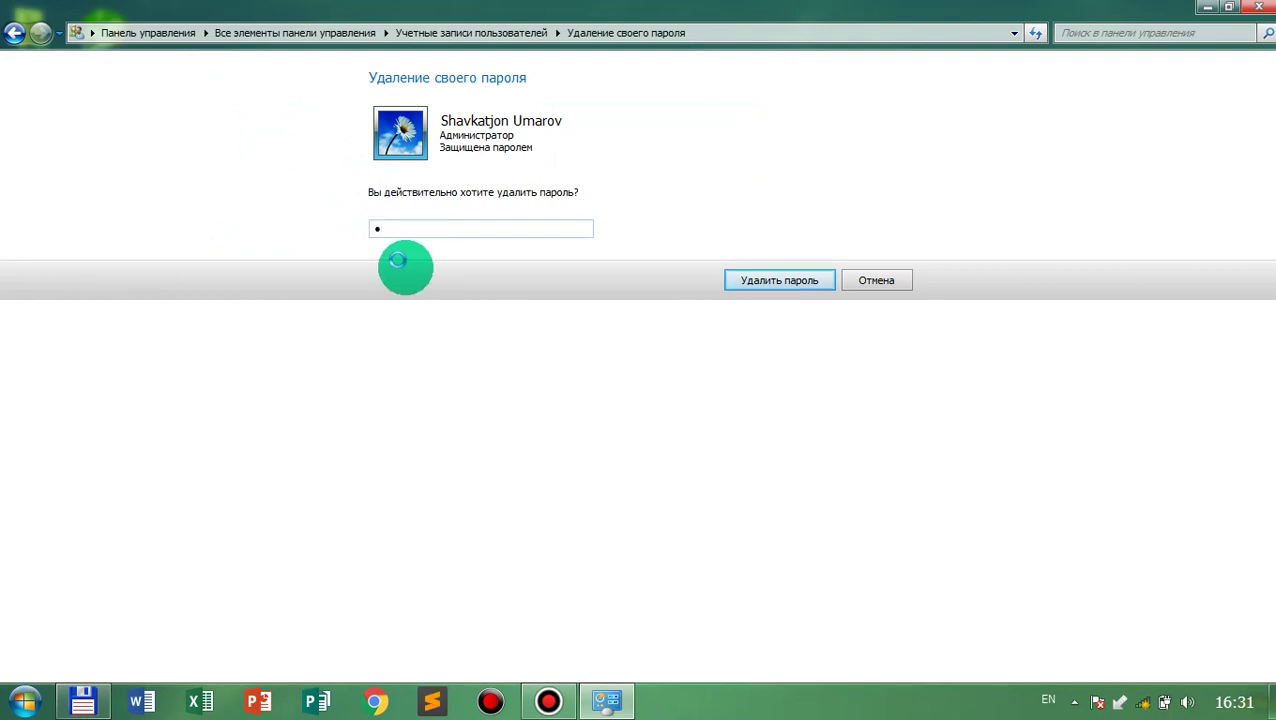
{"action": "left_click", "coordinate": [772, 284]}
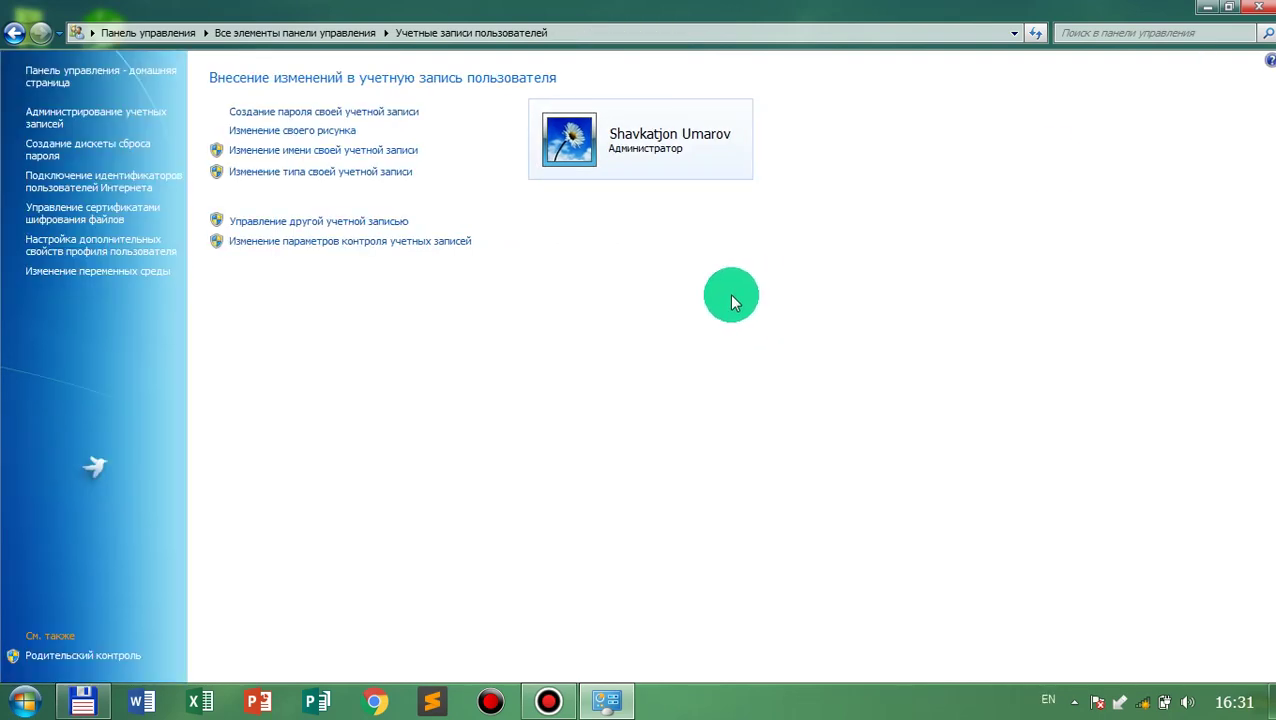
{"action": "left_click", "coordinate": [1258, 18]}
{"action": "left_click", "coordinate": [83, 700]}
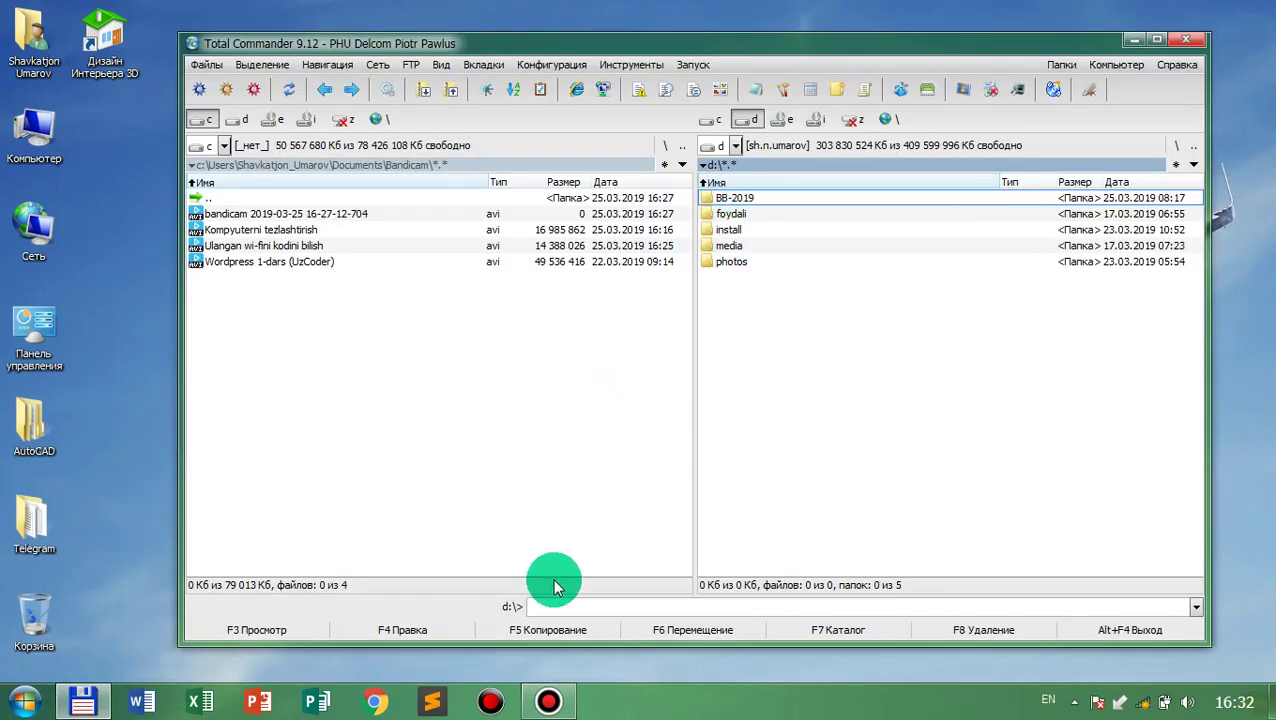
{"action": "left_click", "coordinate": [550, 700]}
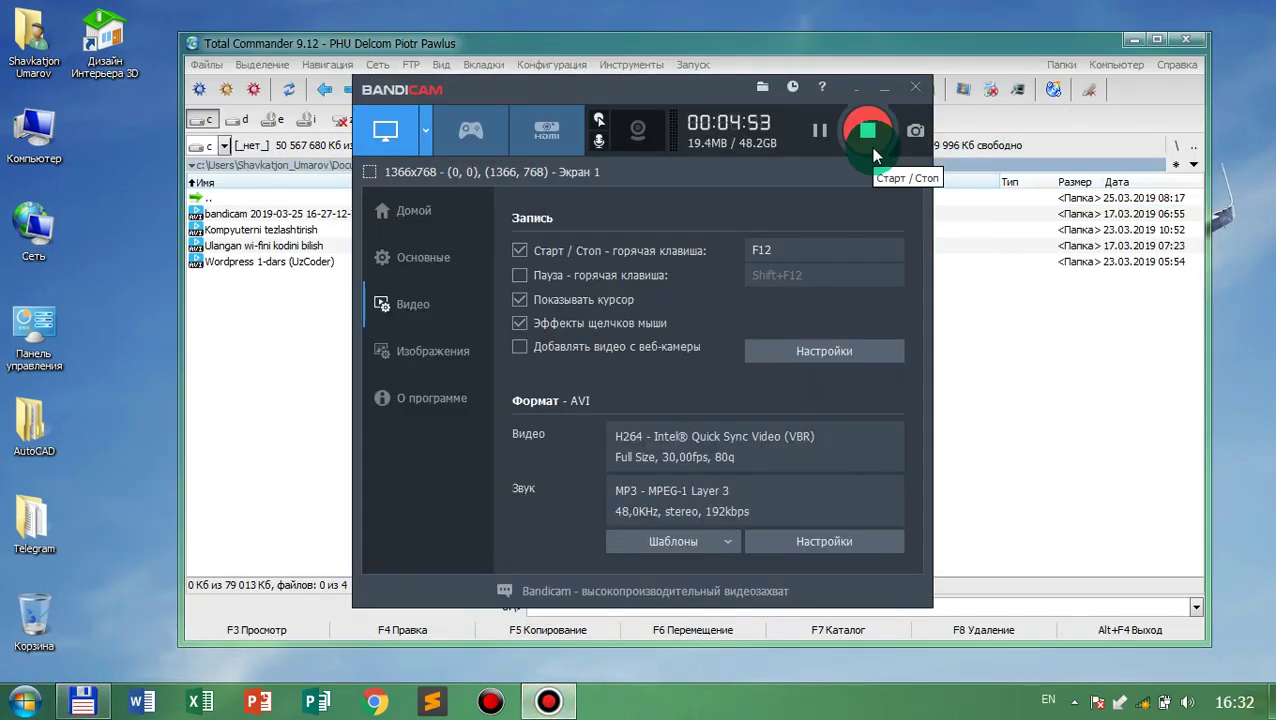